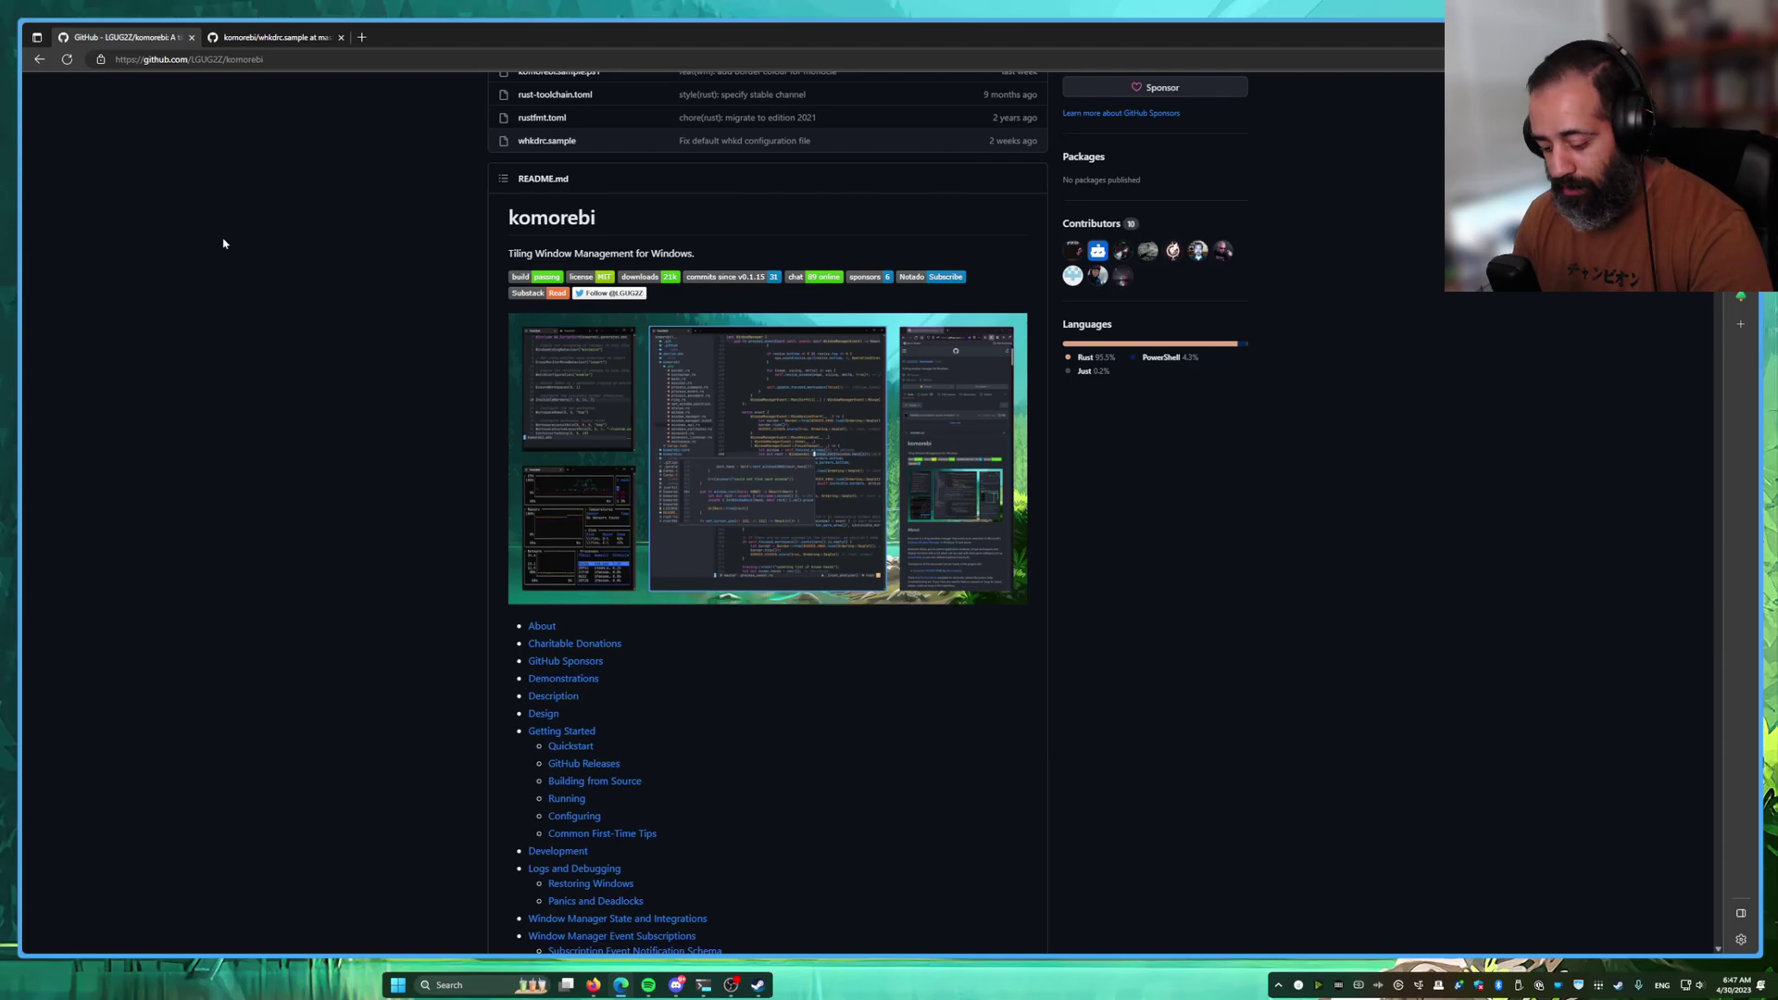
Step: Open two new Edge windows, loading github.com in the top one and figma.com in the bottom one
key("ctrl+n")
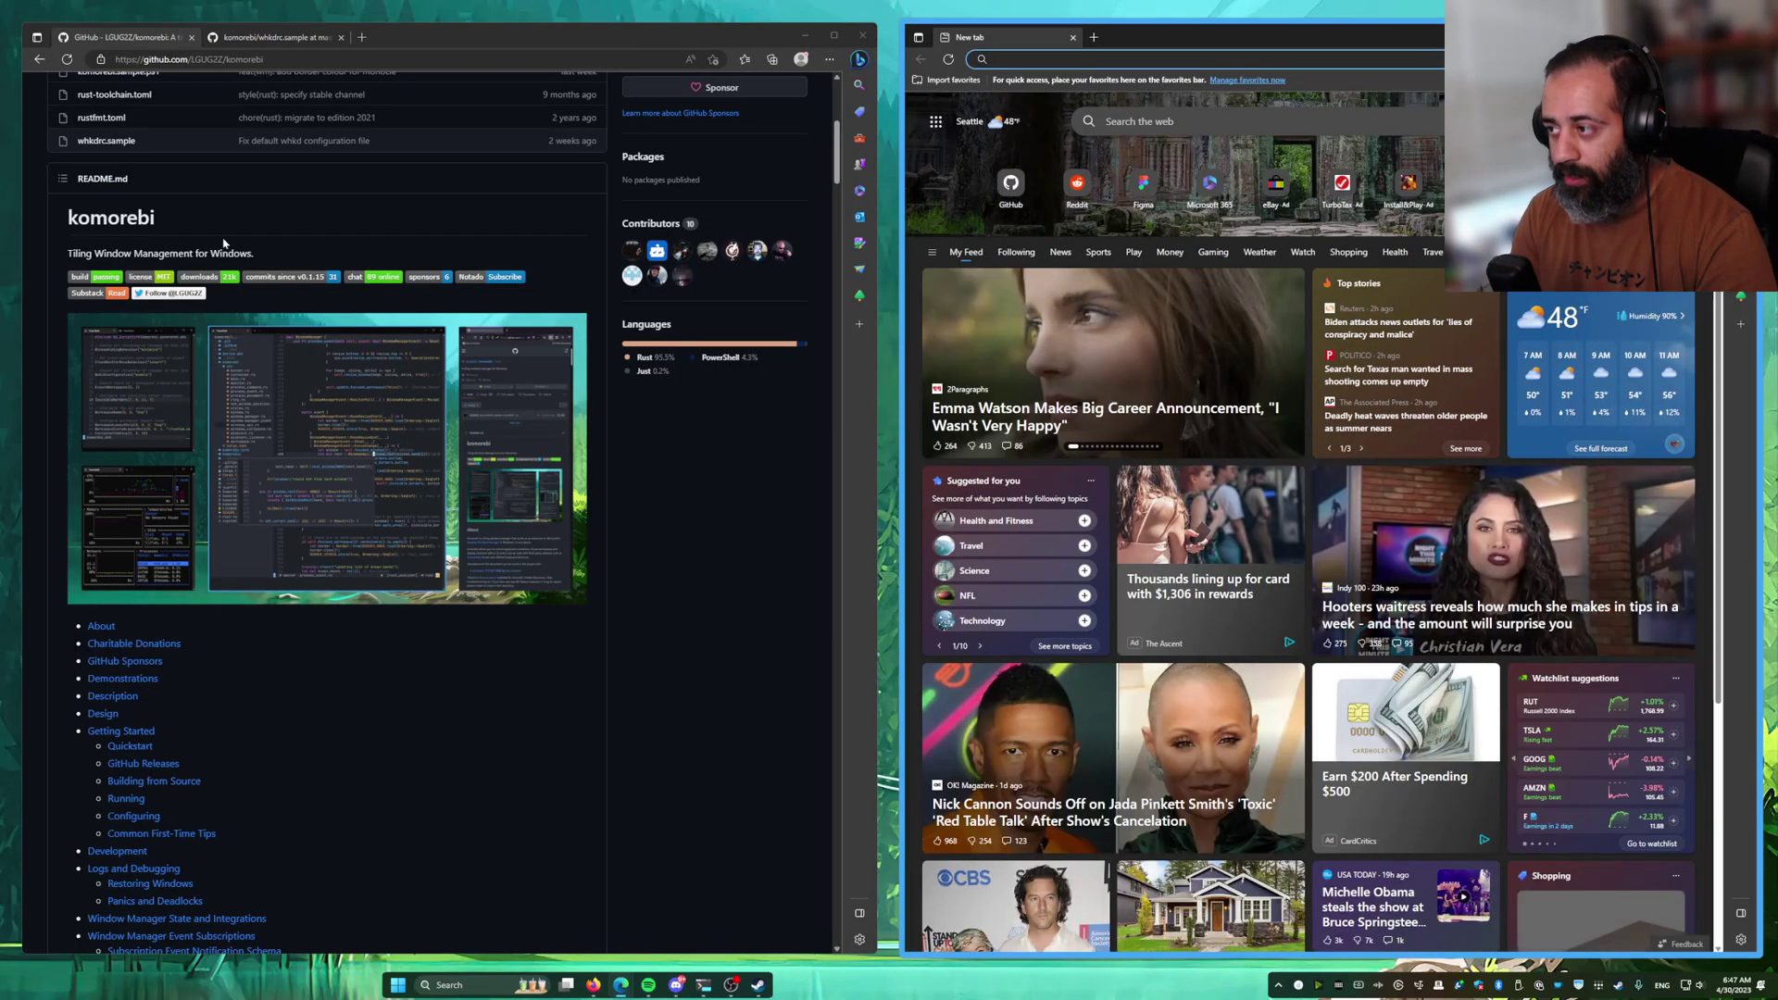
key("ctrl+n")
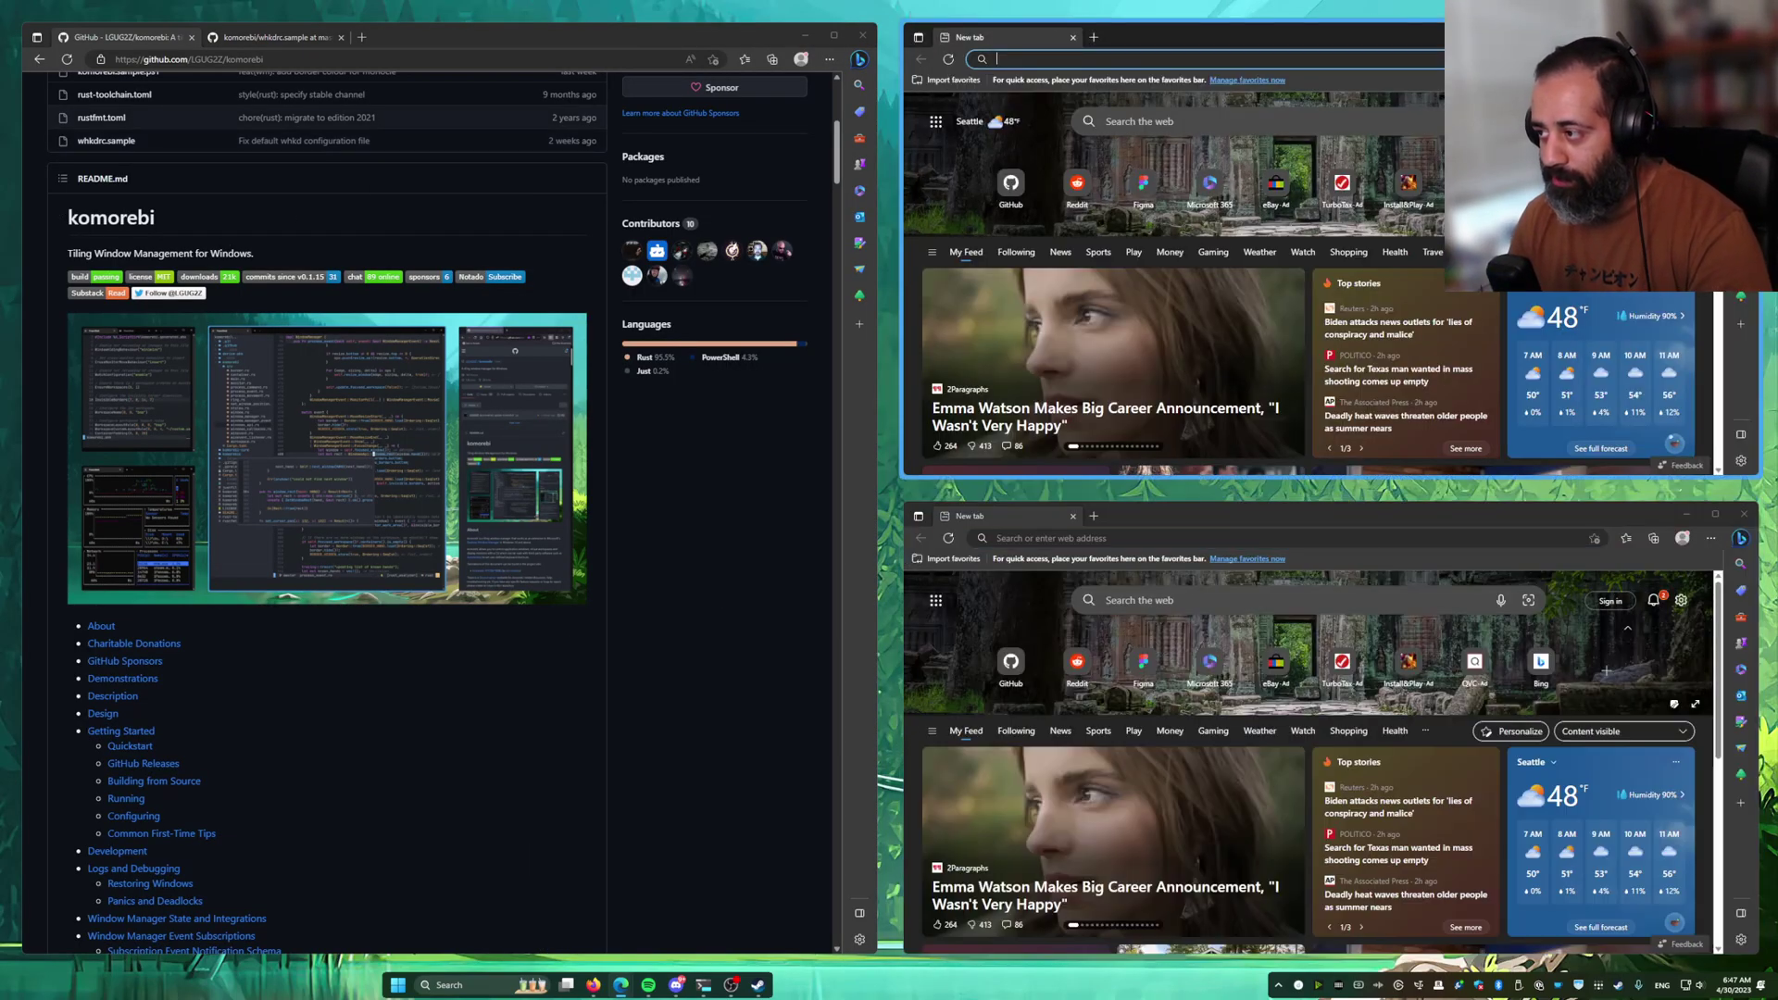
key("alt+k")
type("github.com")
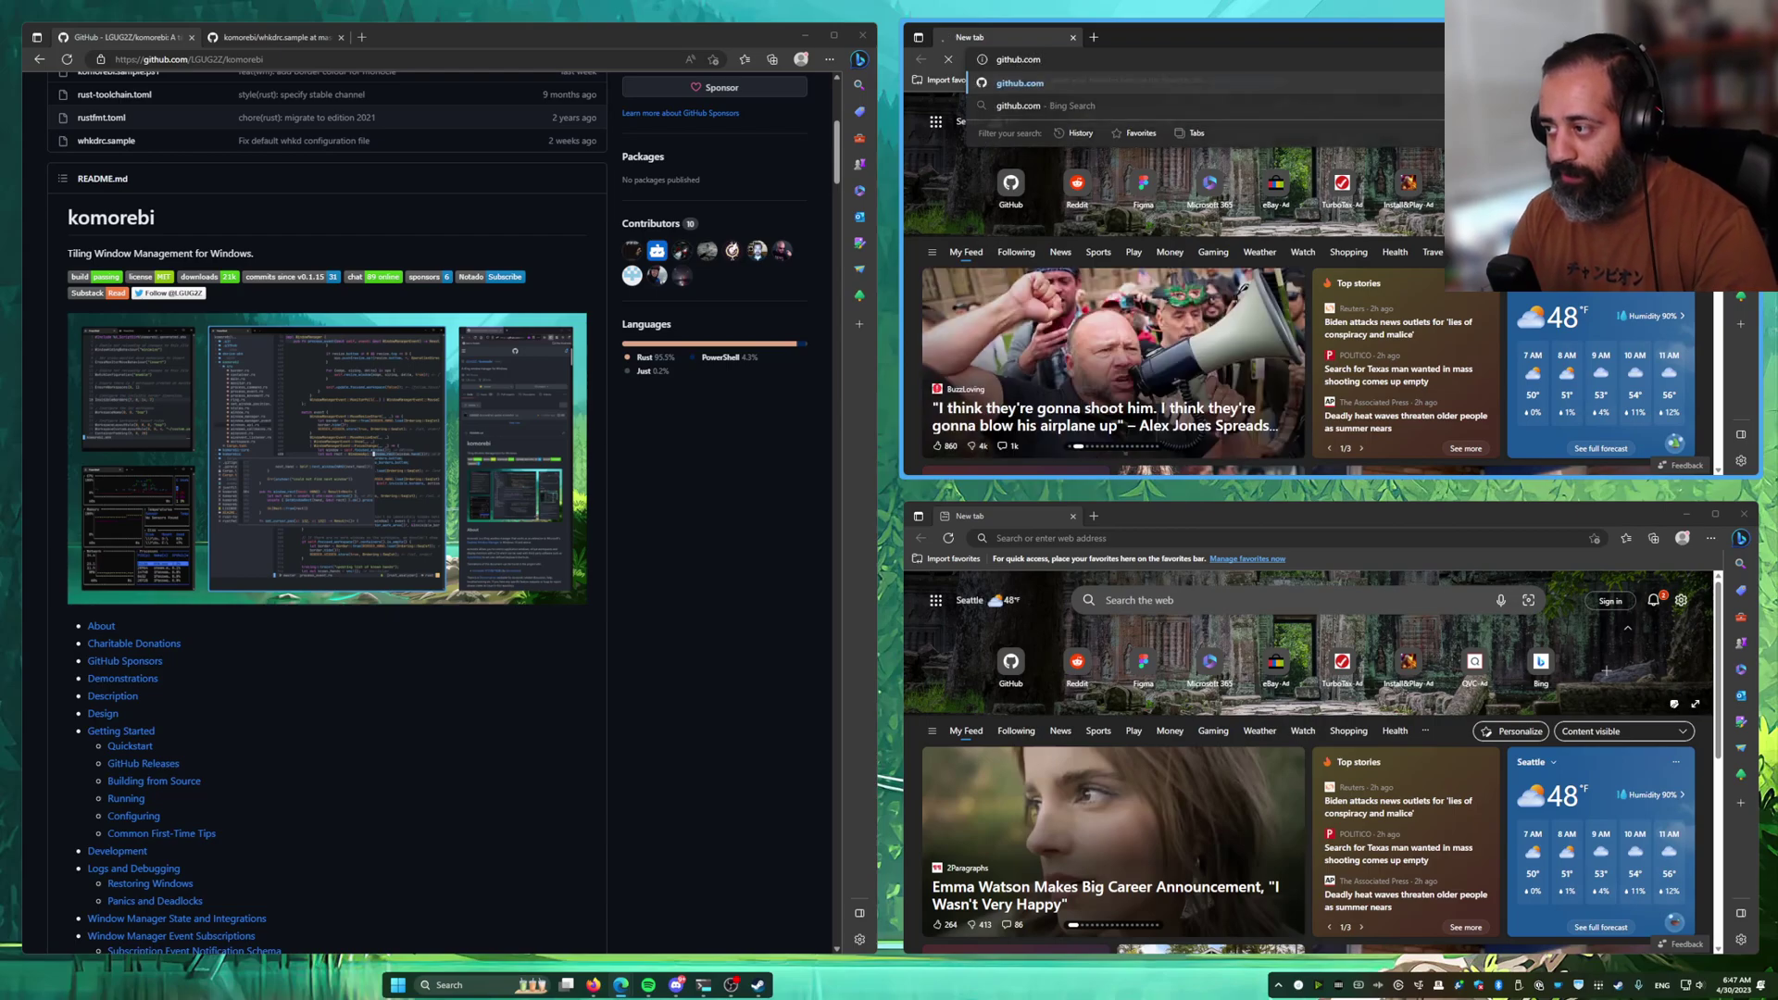
key("Return")
key("alt+j")
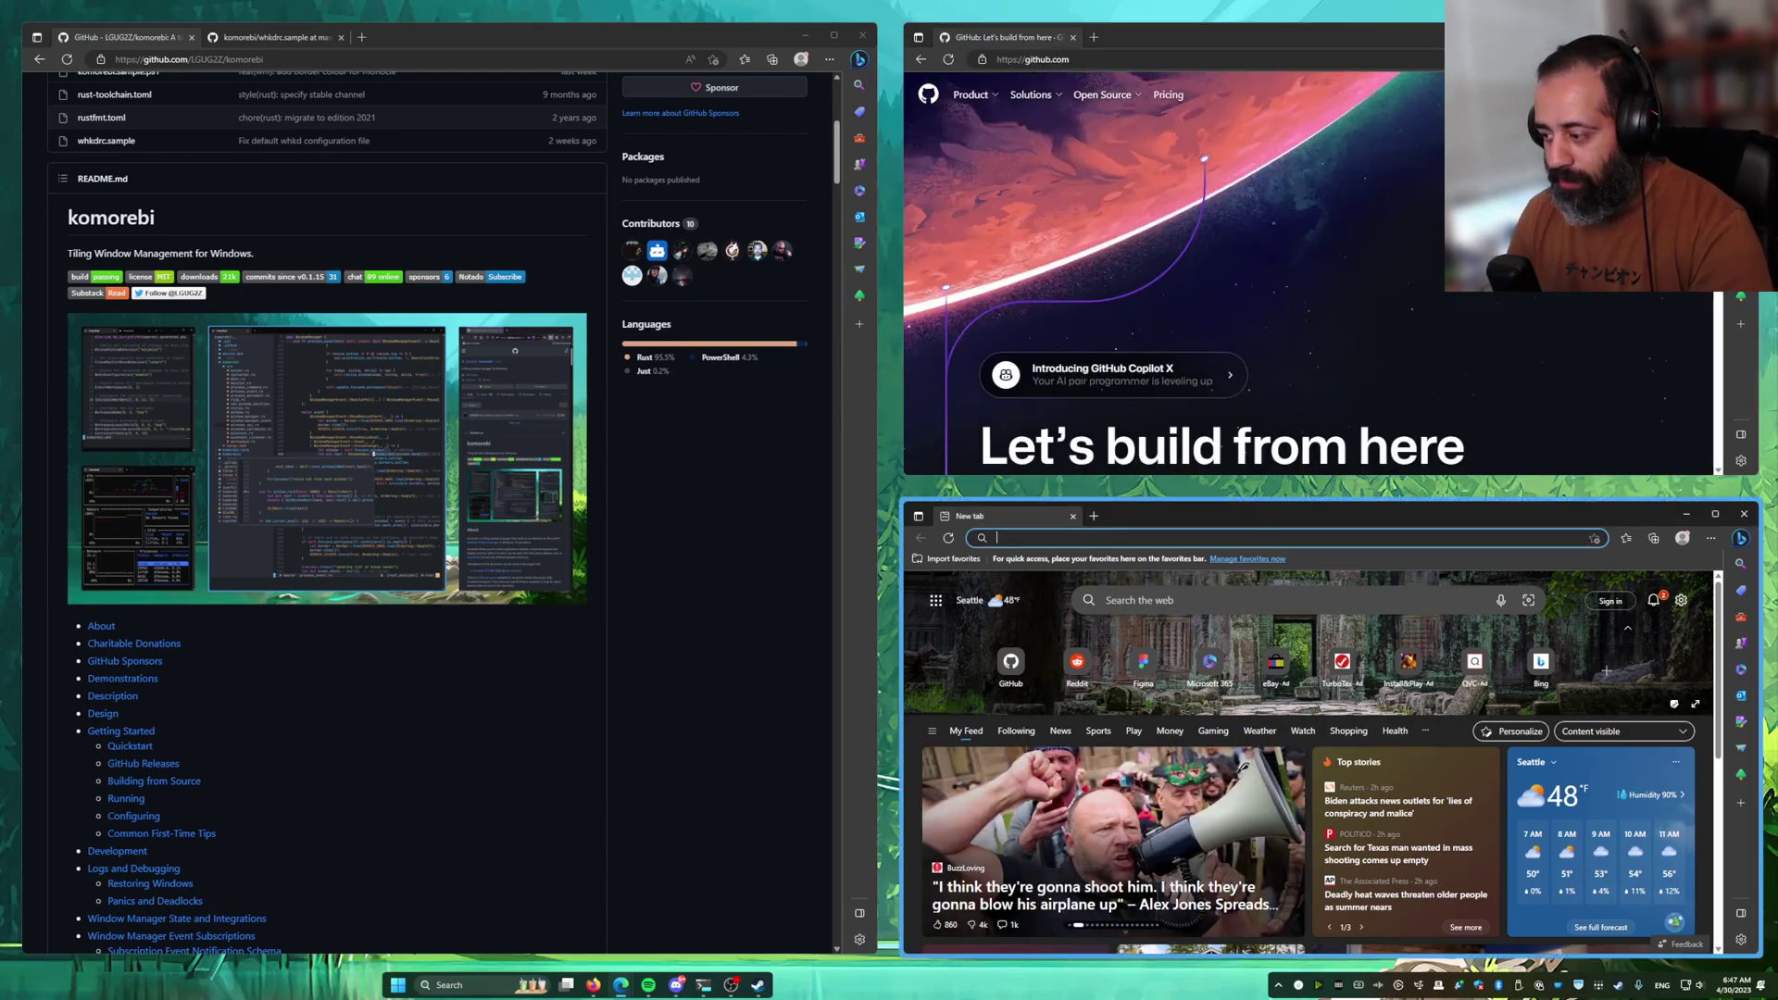
type("figma.com")
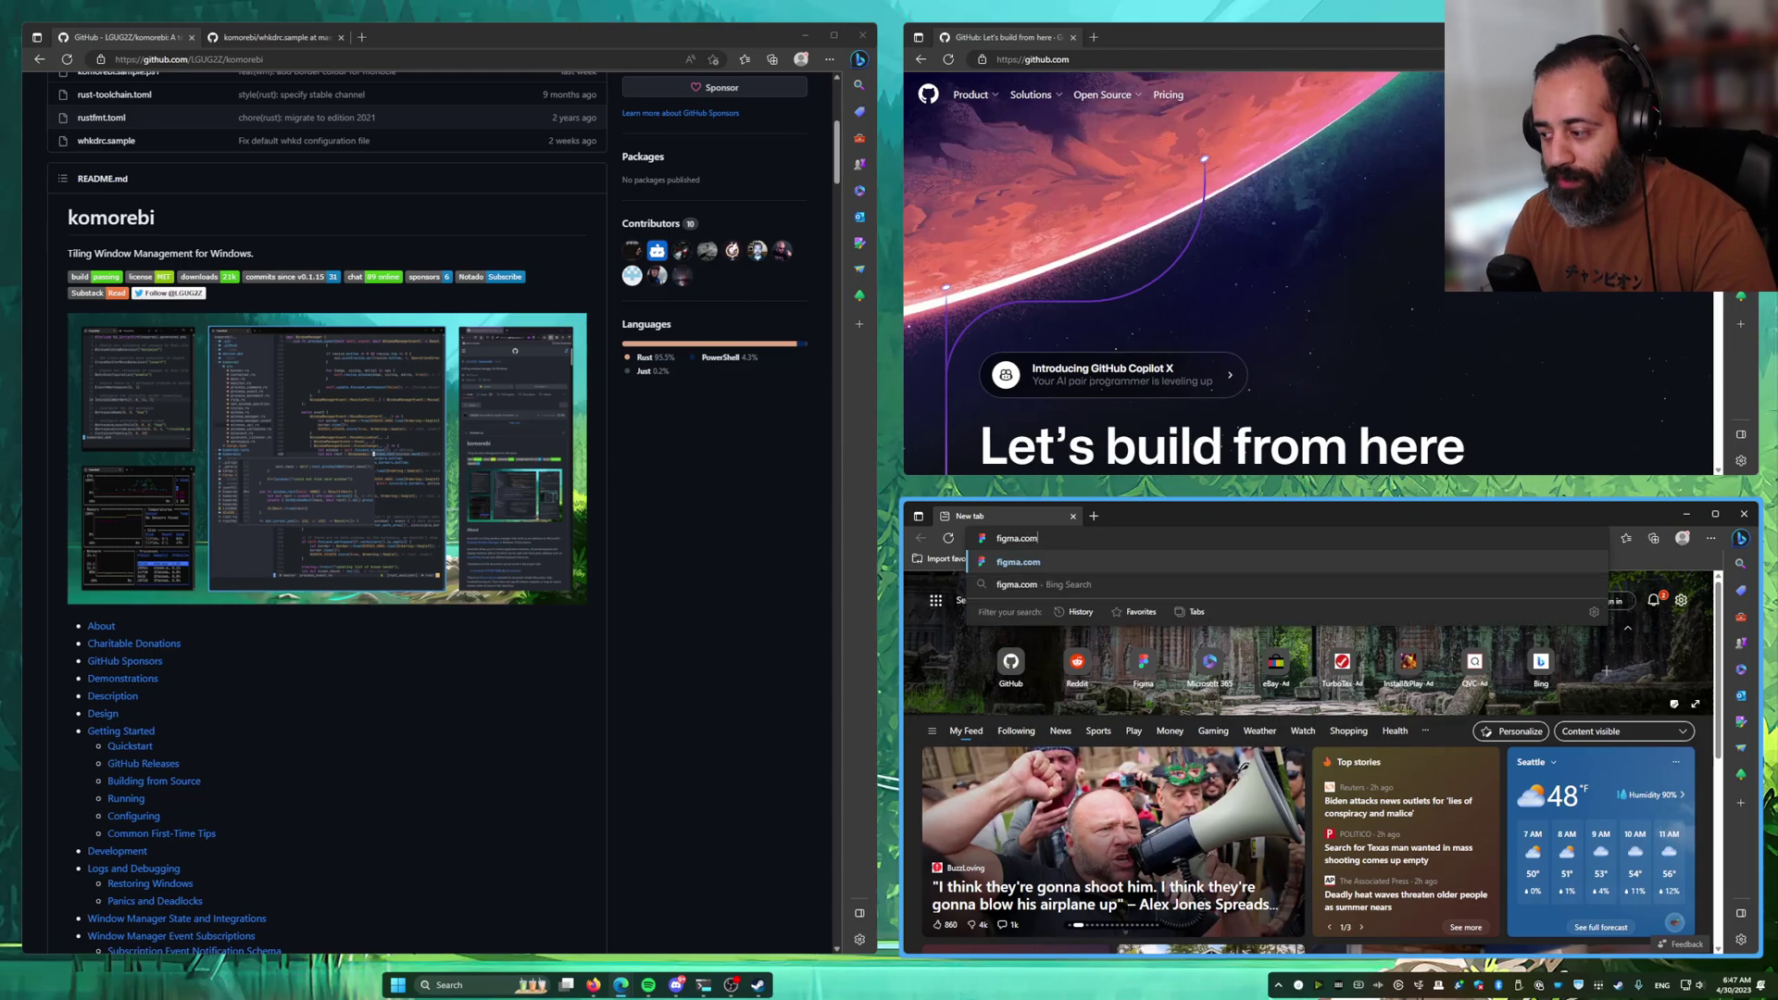
key("Return")
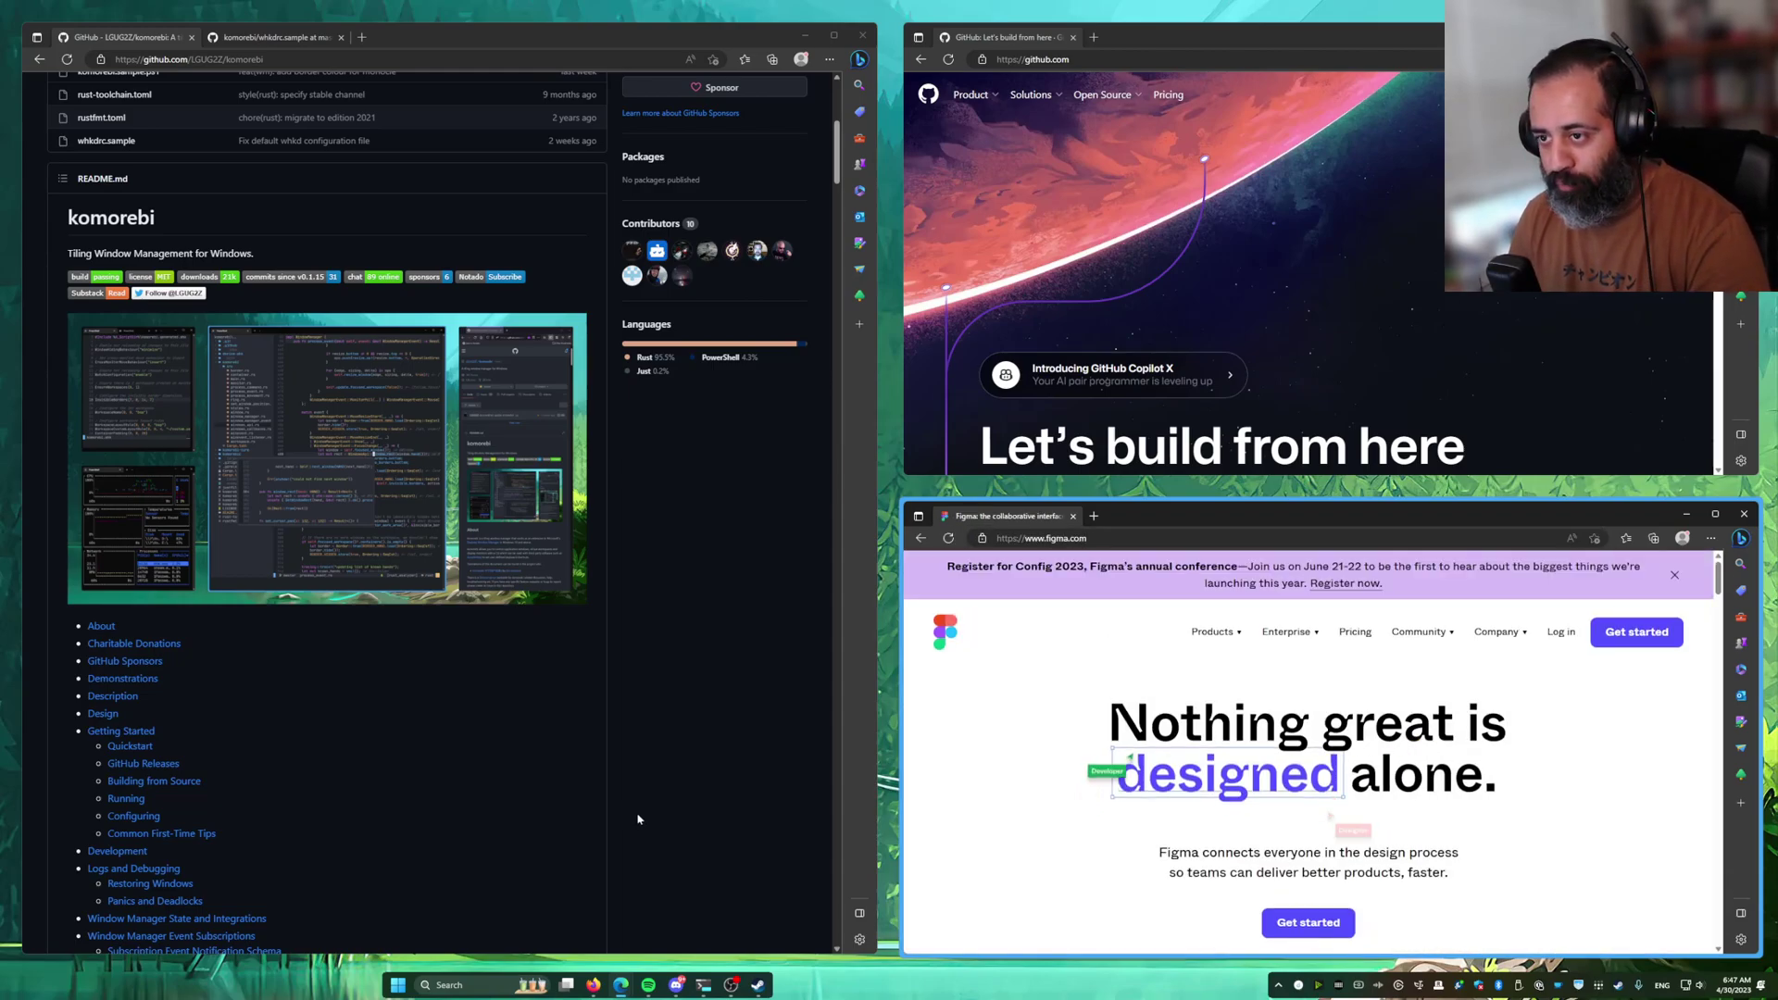
Step: View the whkdrc.sample file, highlight its stack-windows bindings, then focus the github.com window
left_click(260, 37)
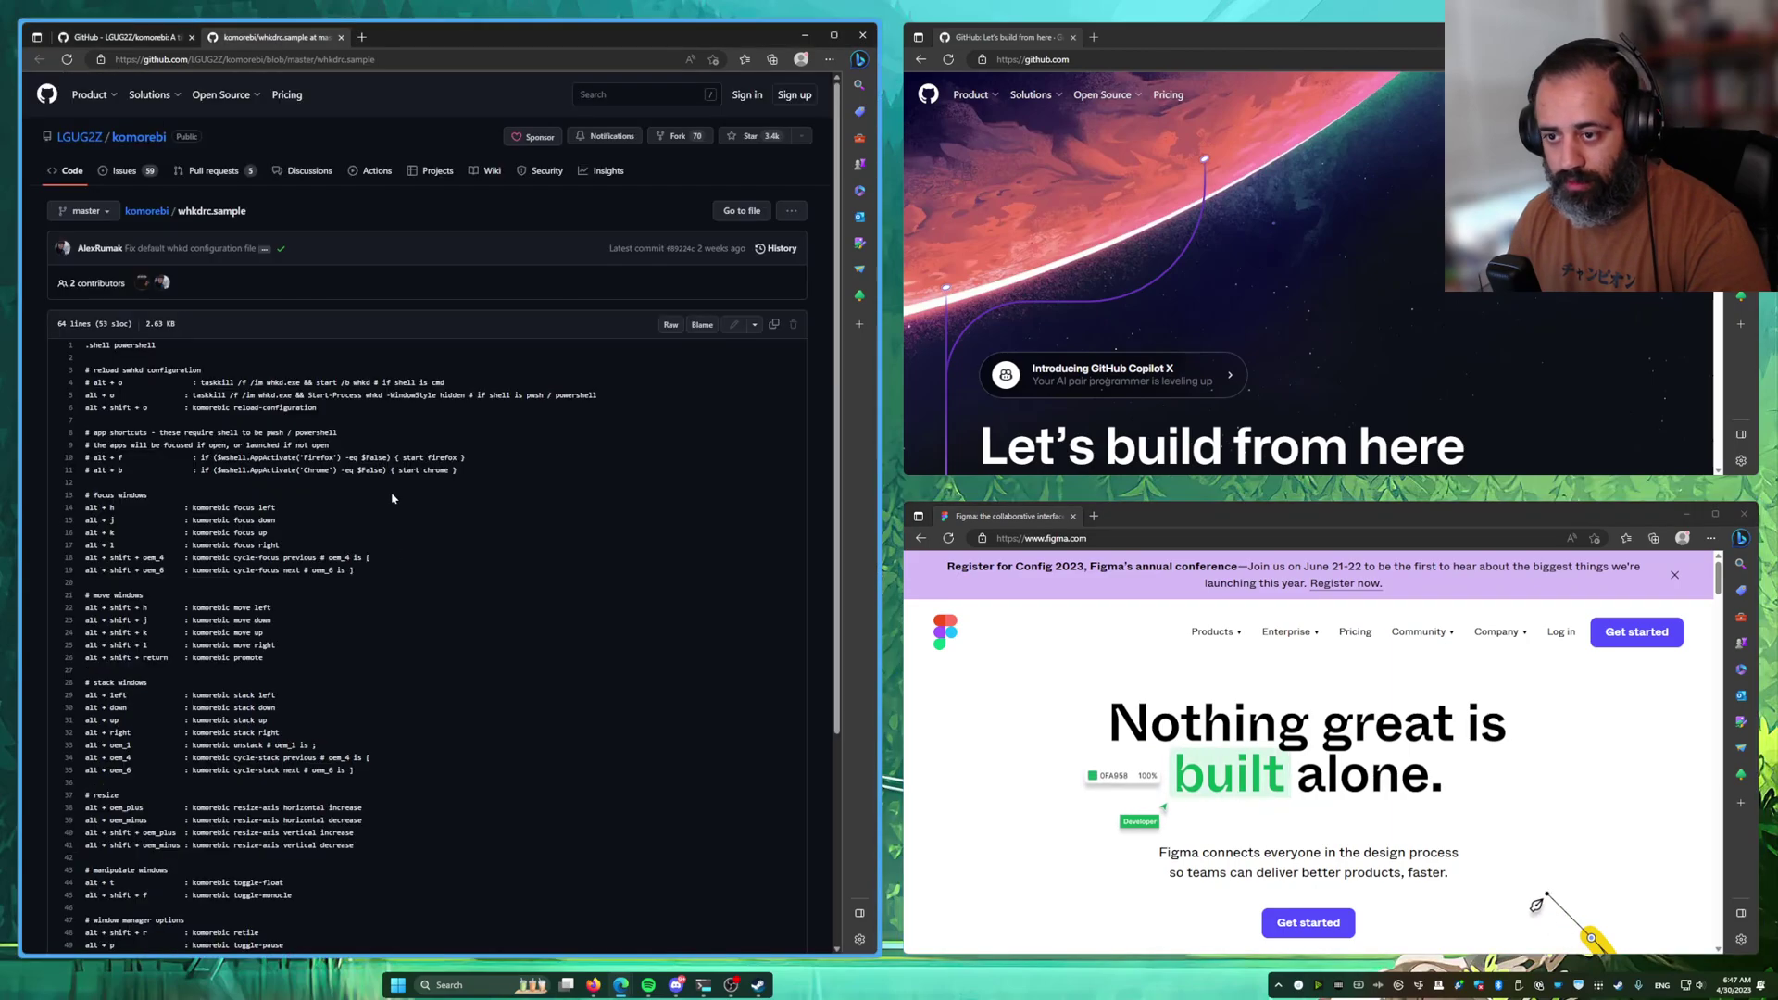
scroll(355, 648, "down", 5)
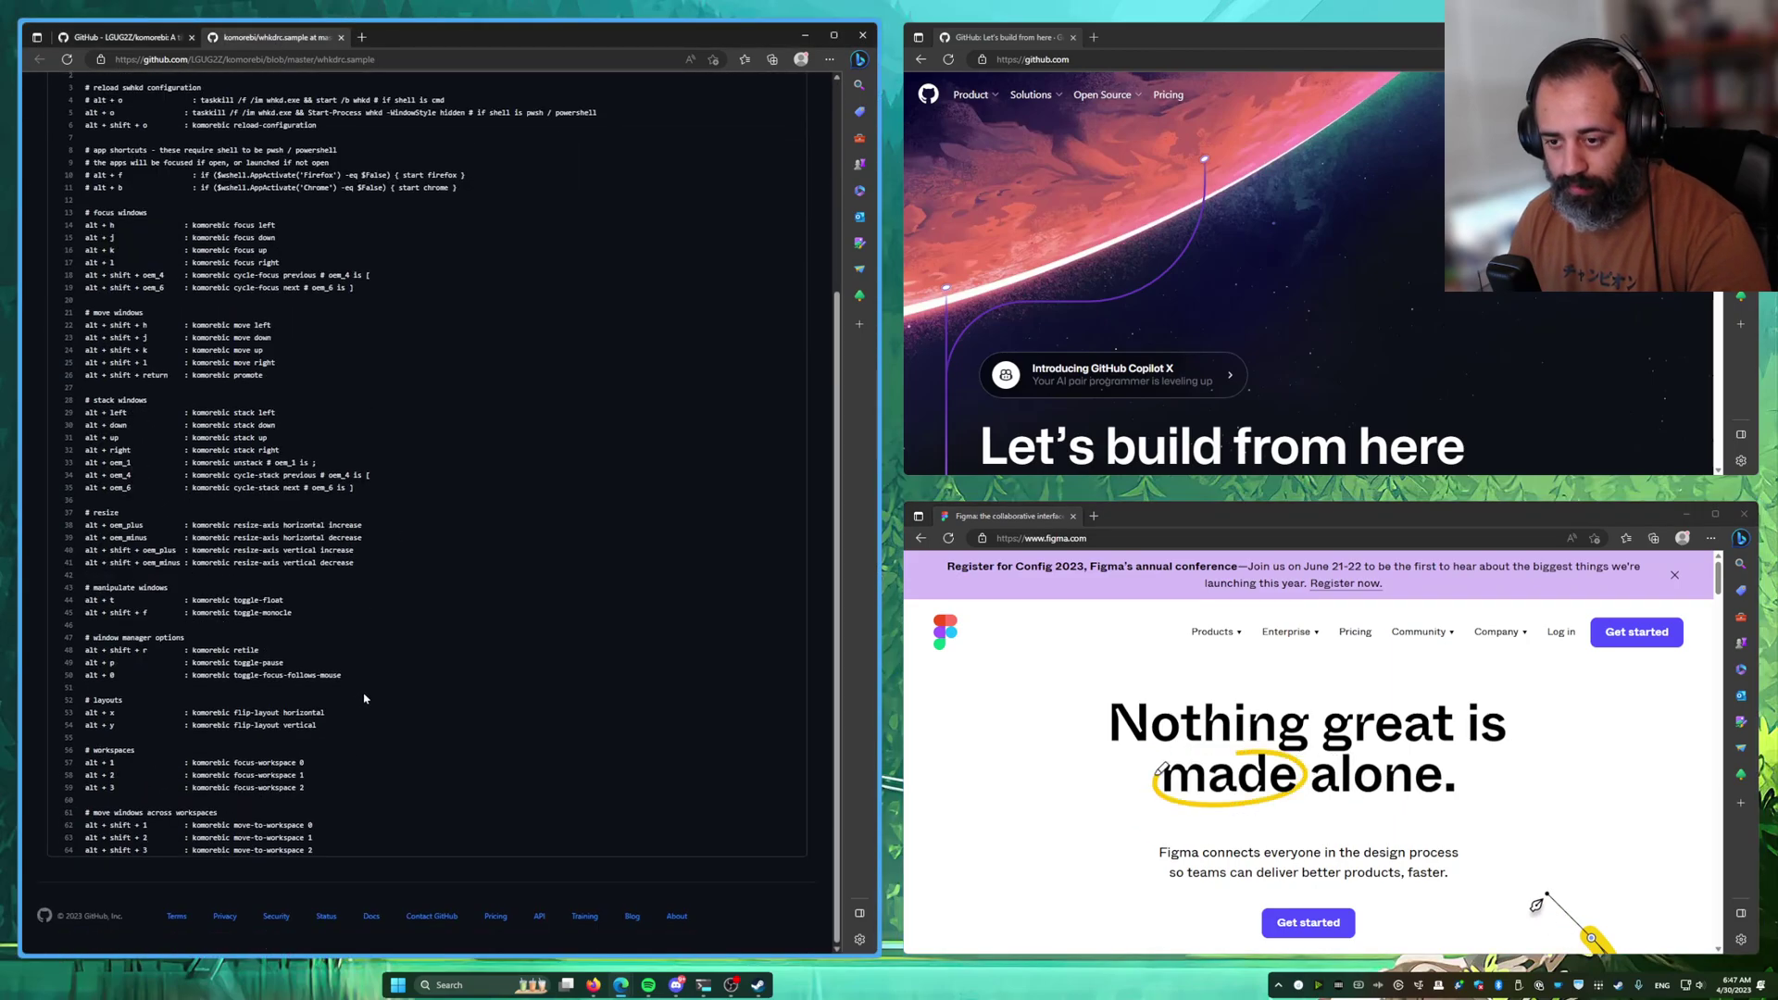
left_click_drag(85, 412, 378, 489)
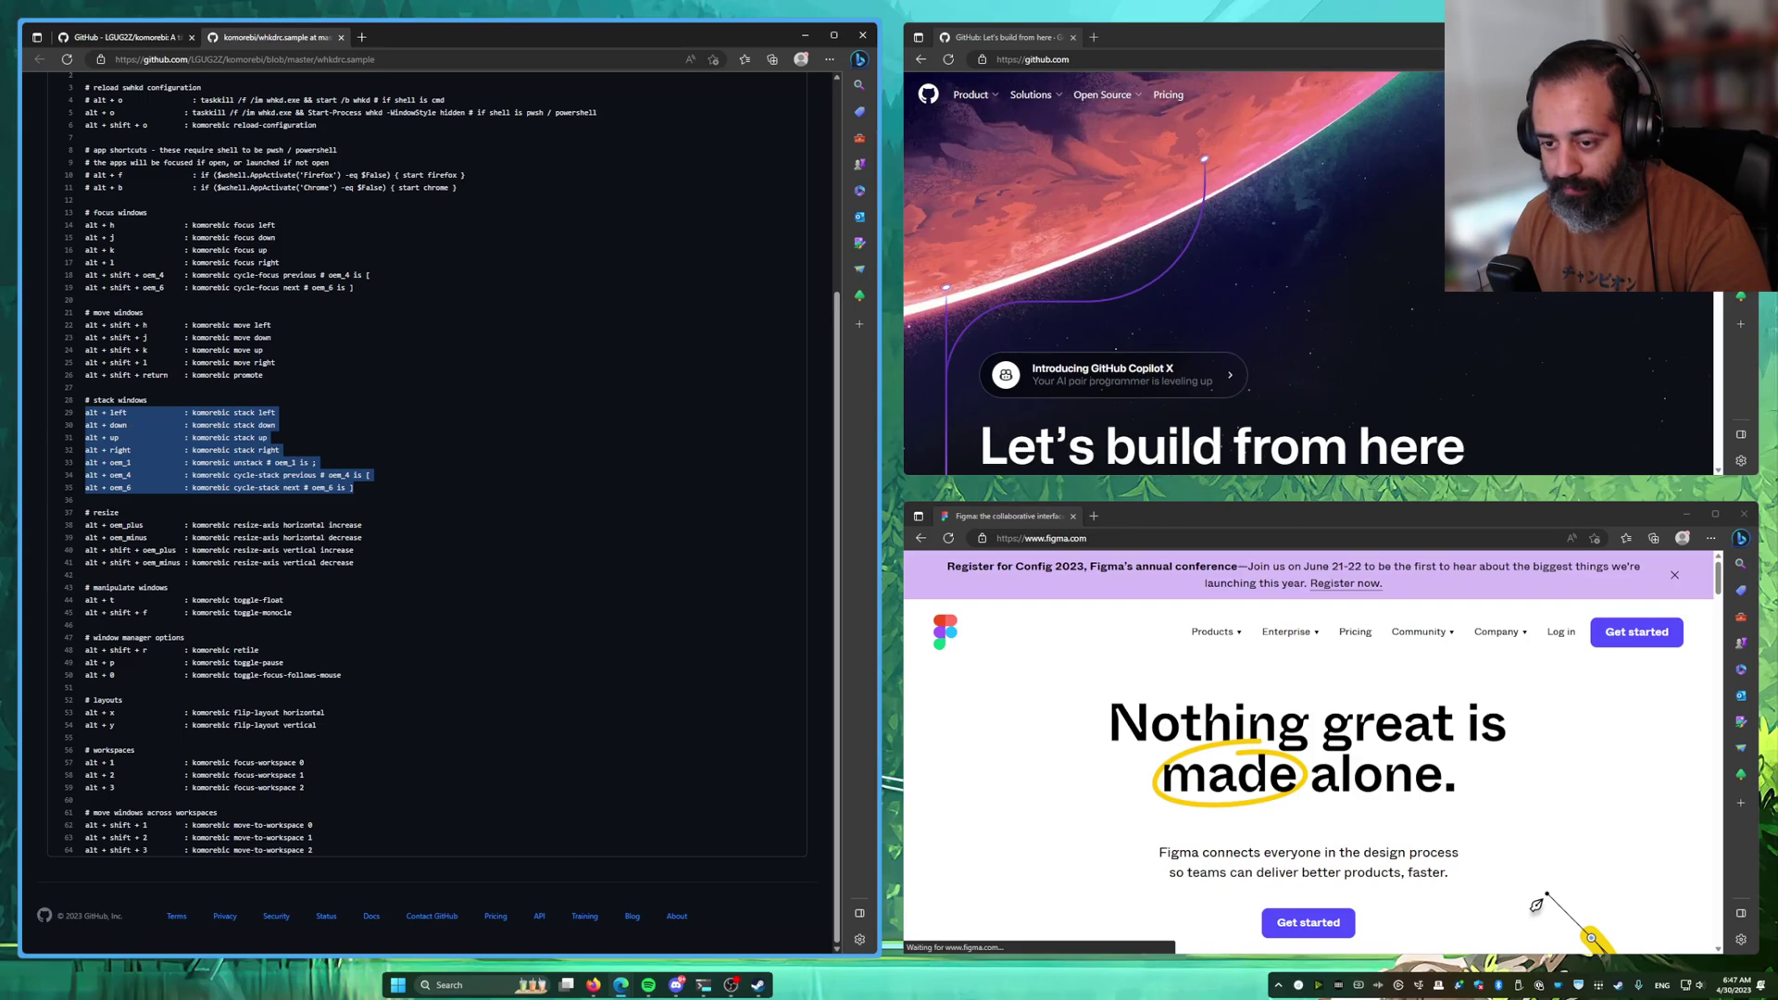
left_click(361, 465)
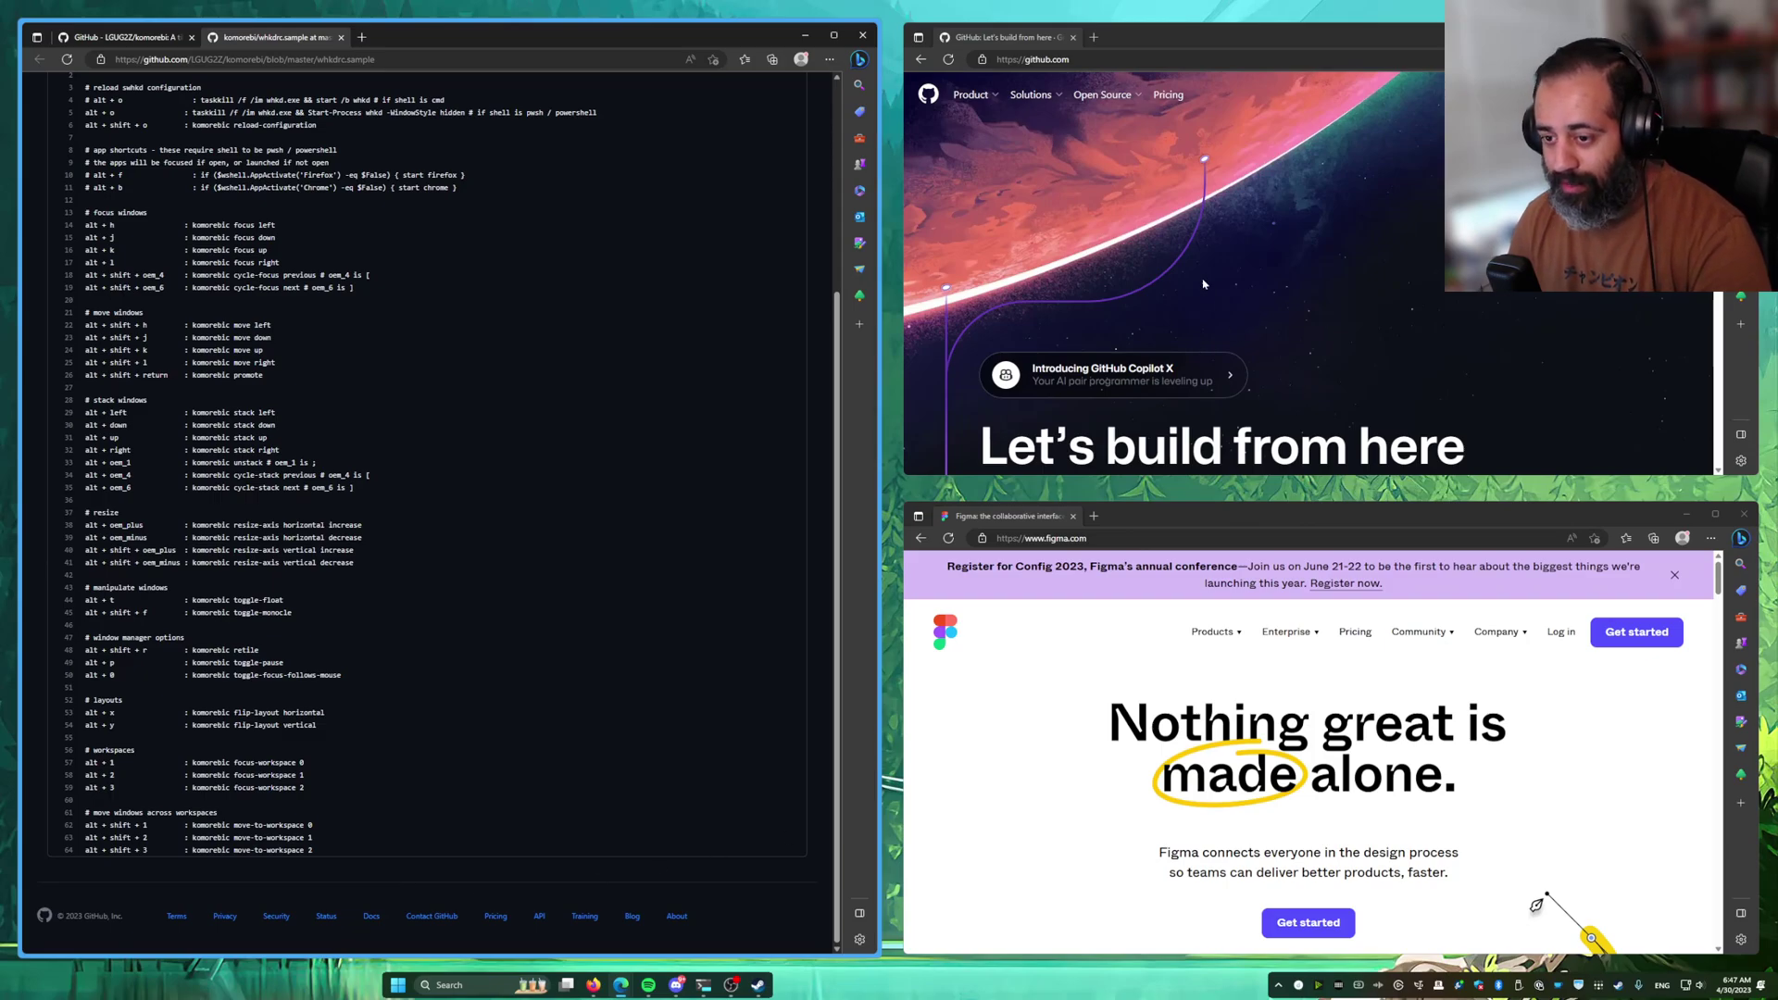
left_click(1321, 274)
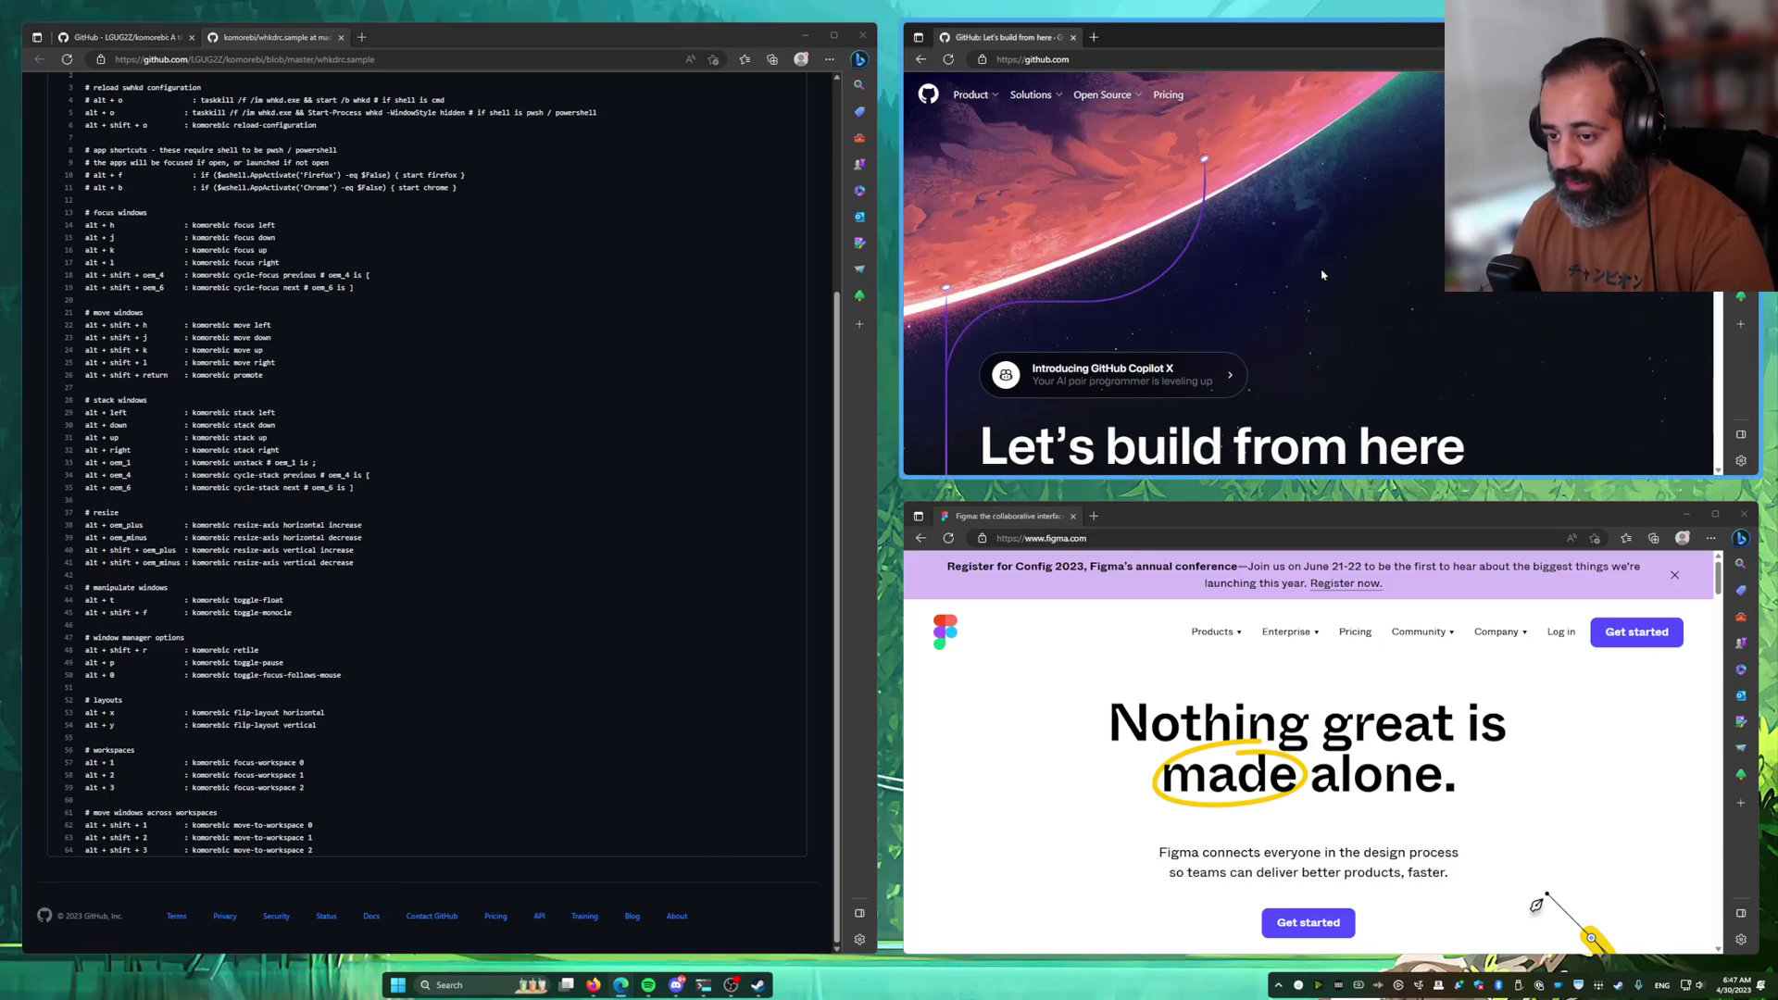
Step: Close the Figma window and open komorebi.sample.ps1 in a new tab of the left window
key("alt+shift+2")
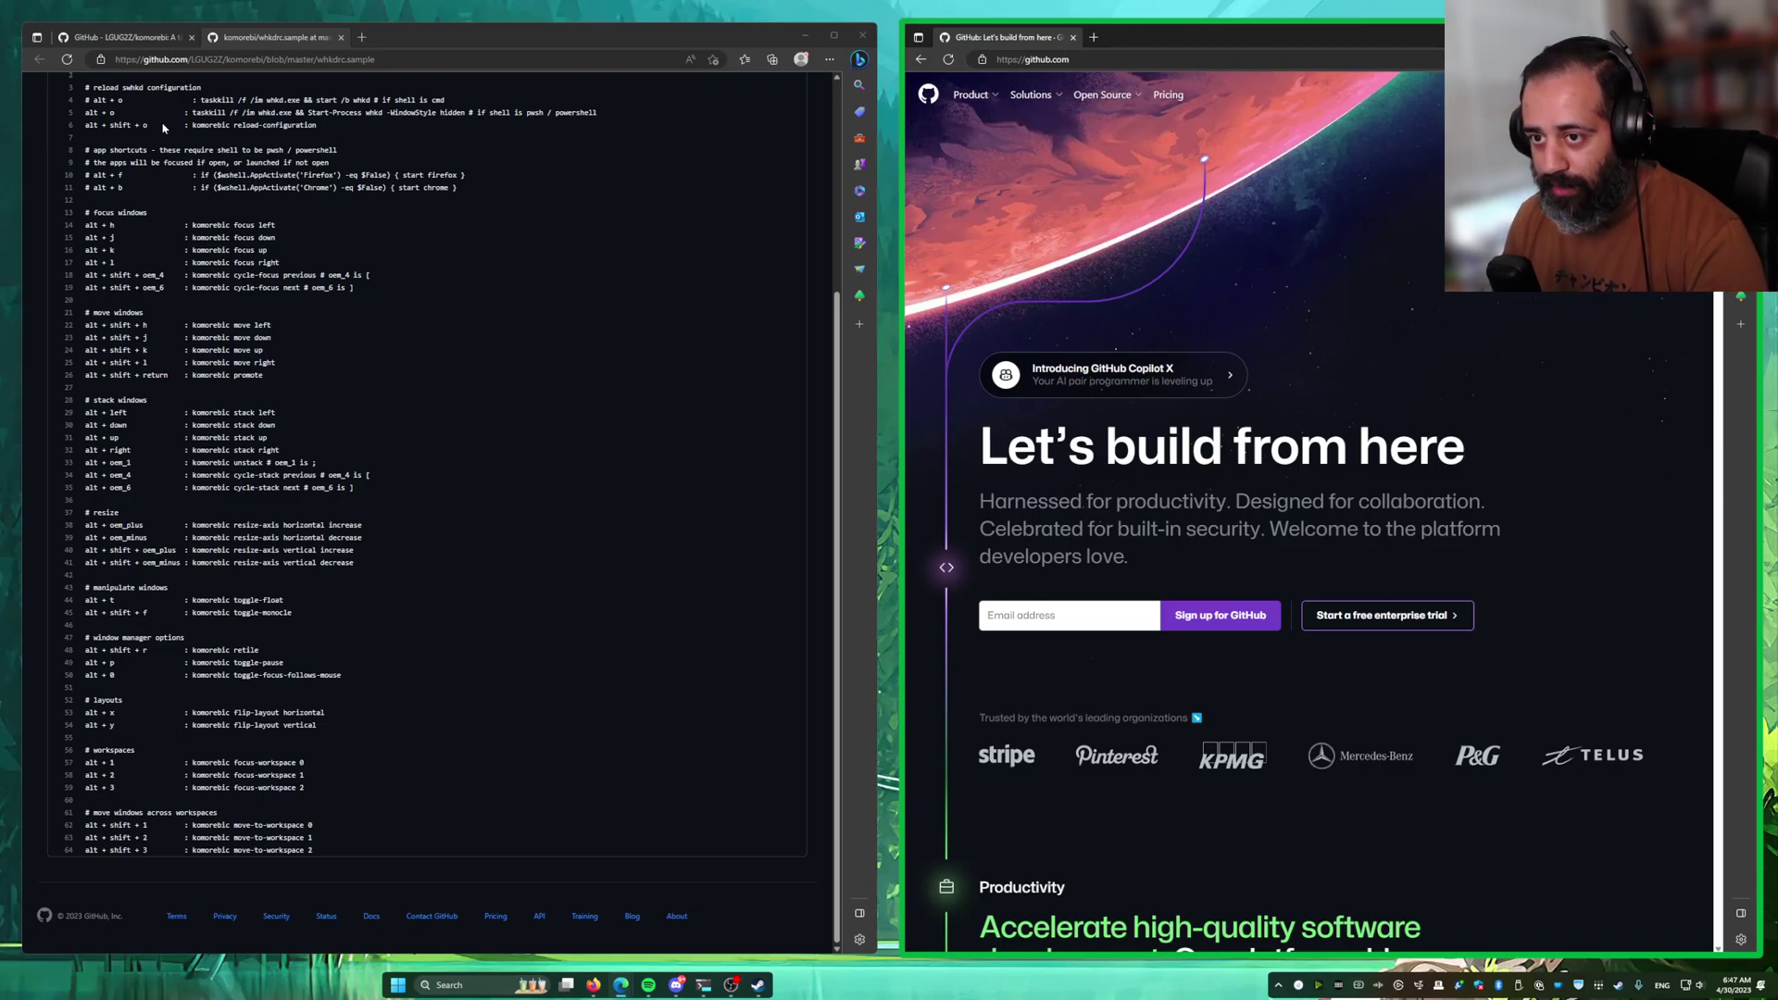
left_click(139, 39)
scroll(108, 324, "up", 5)
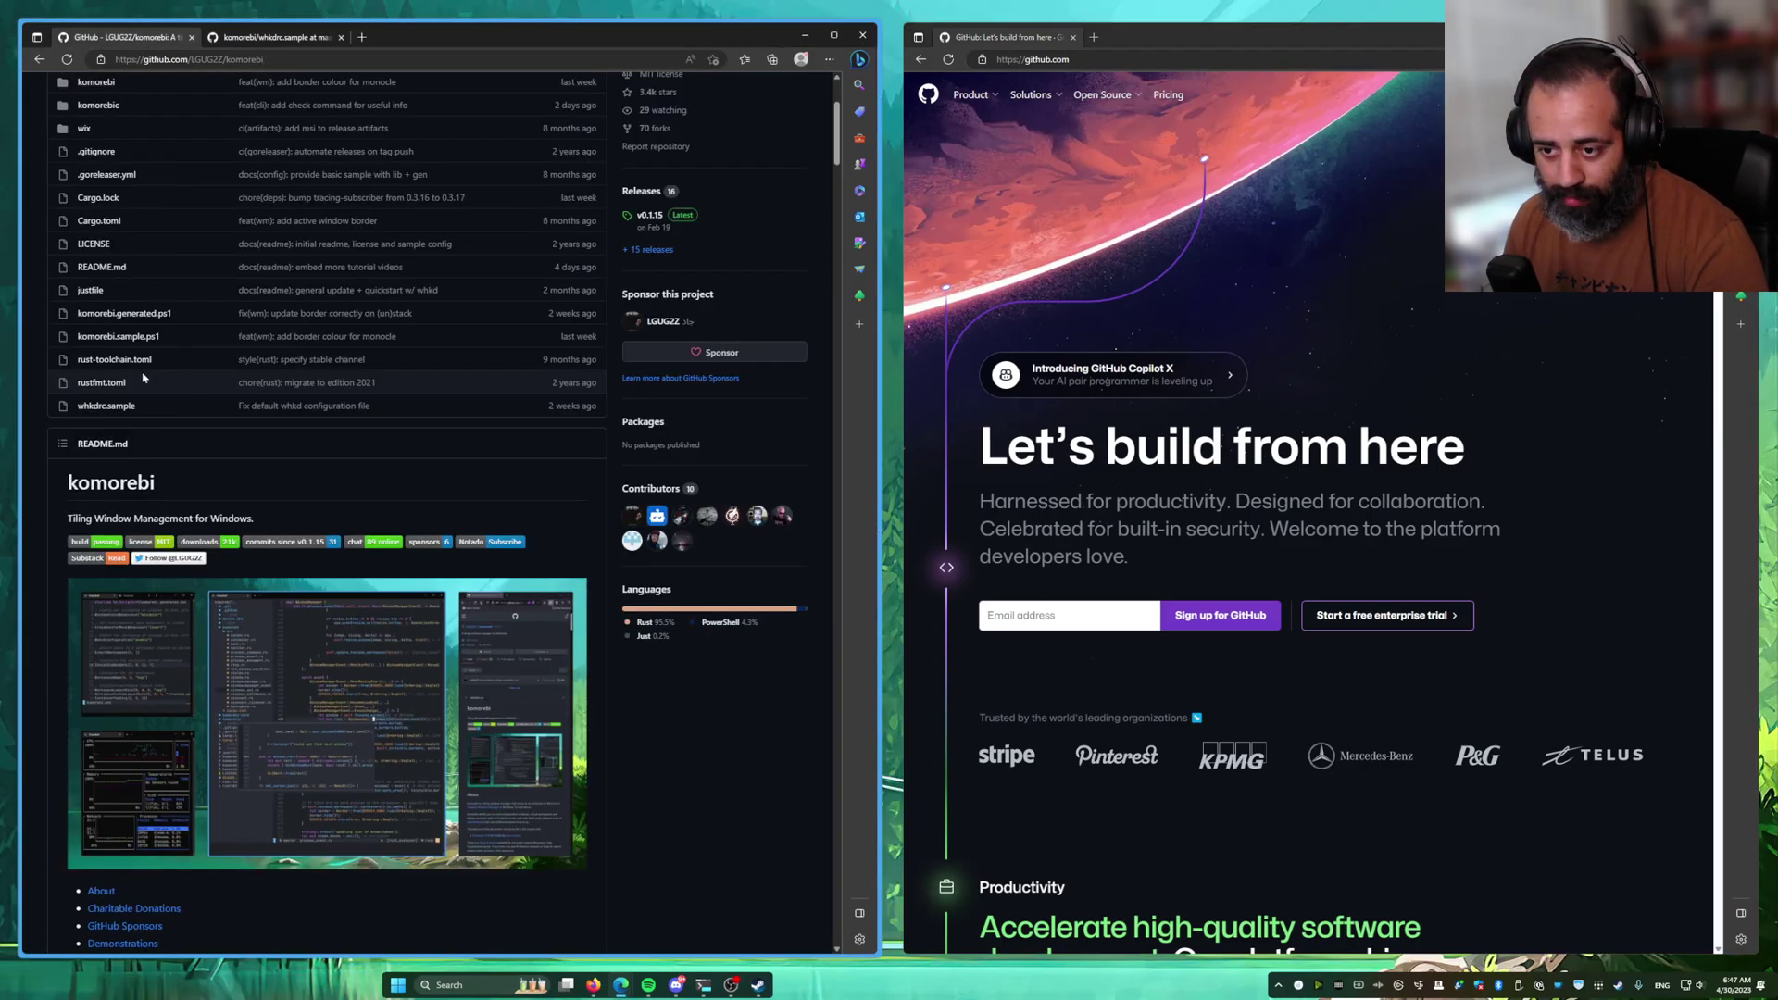
middle_click(130, 468)
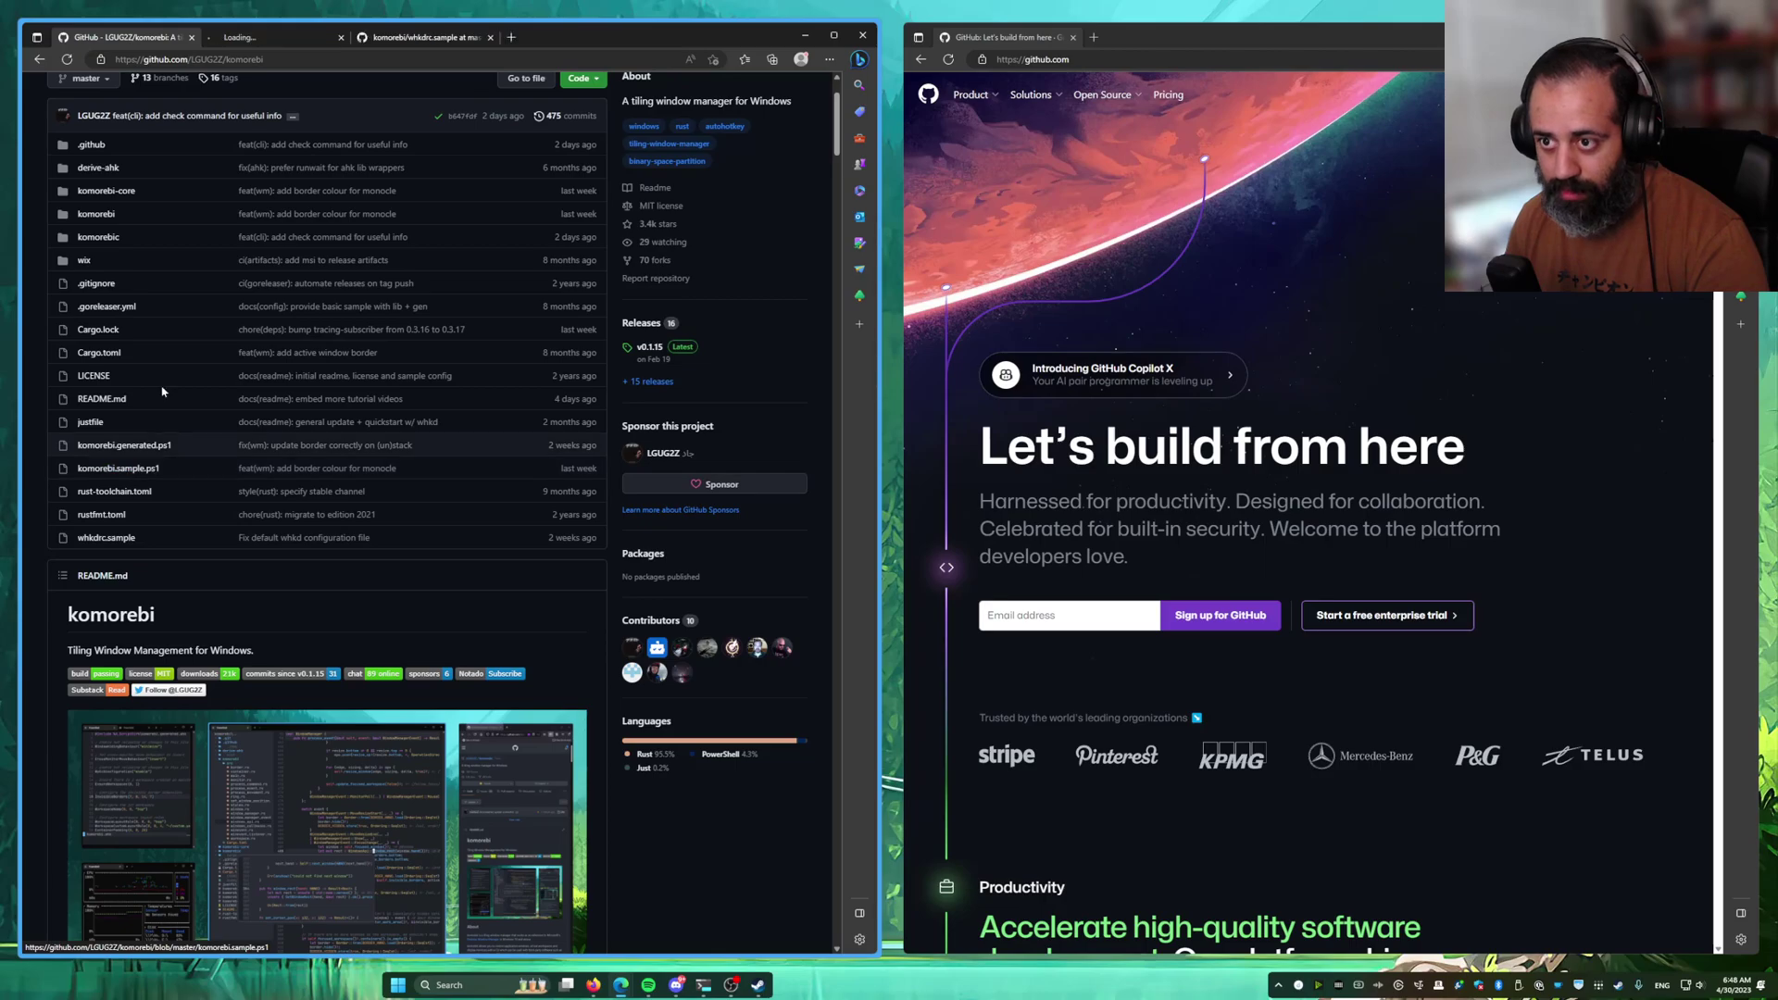
left_click(273, 37)
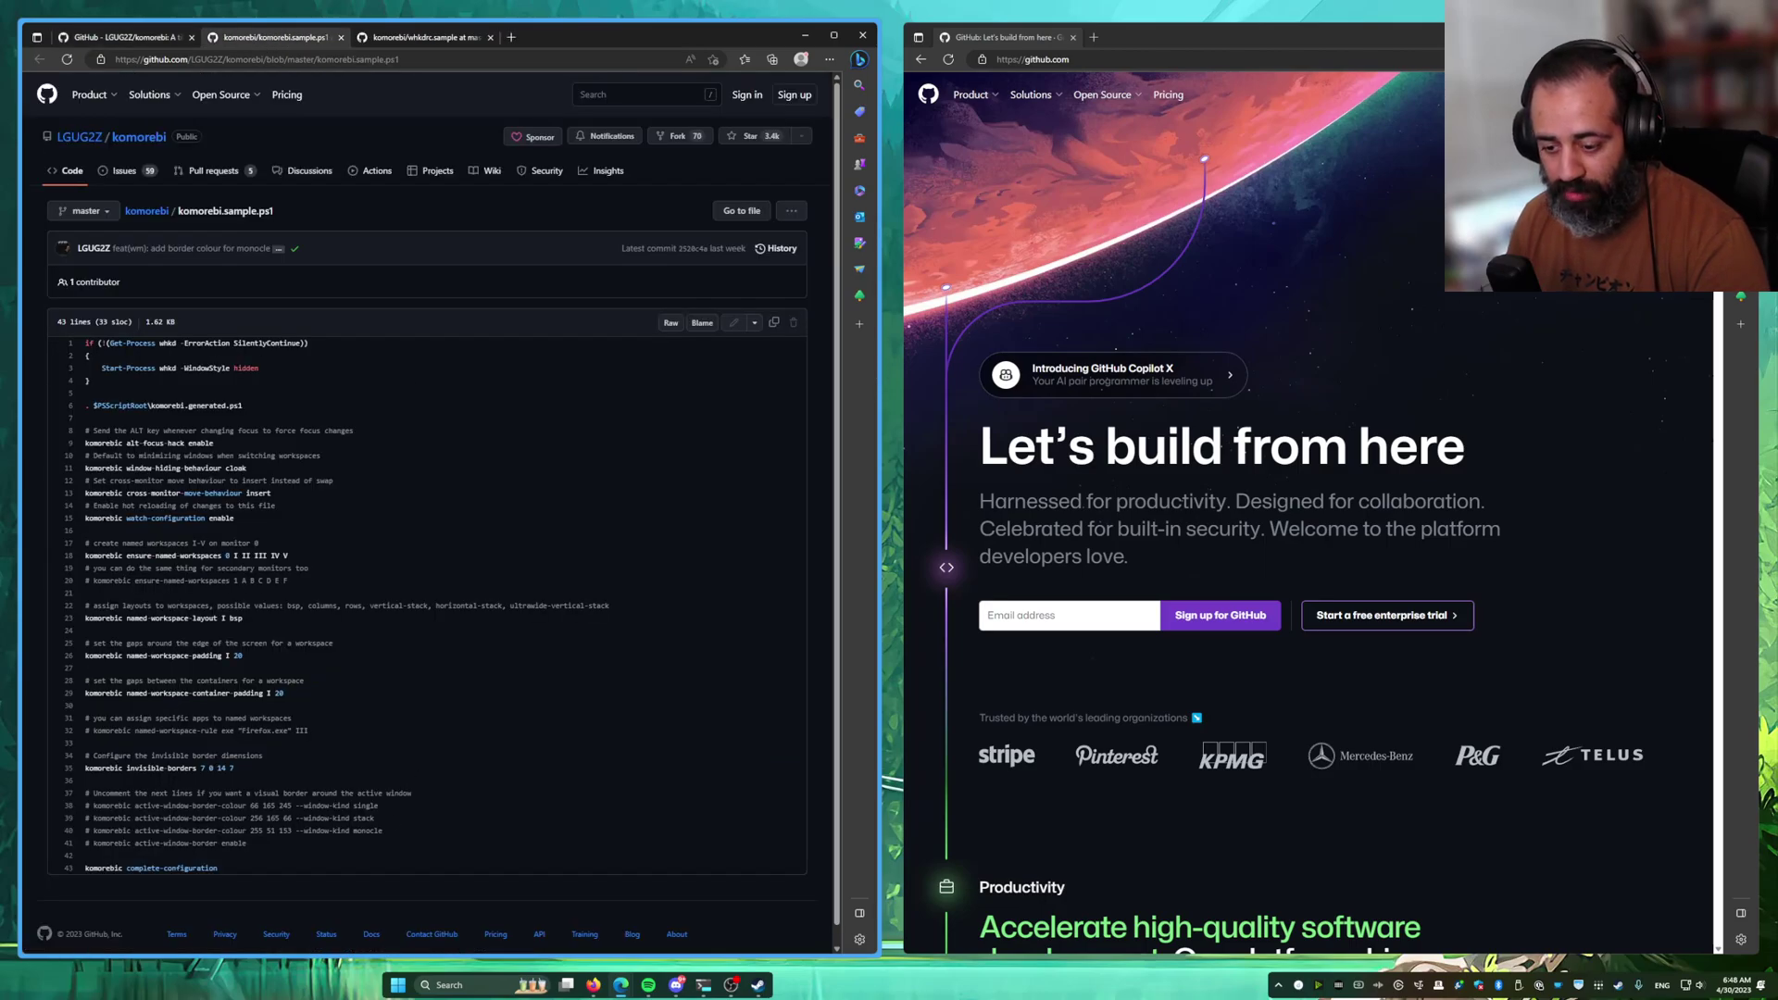
scroll(385, 837, "down", 1)
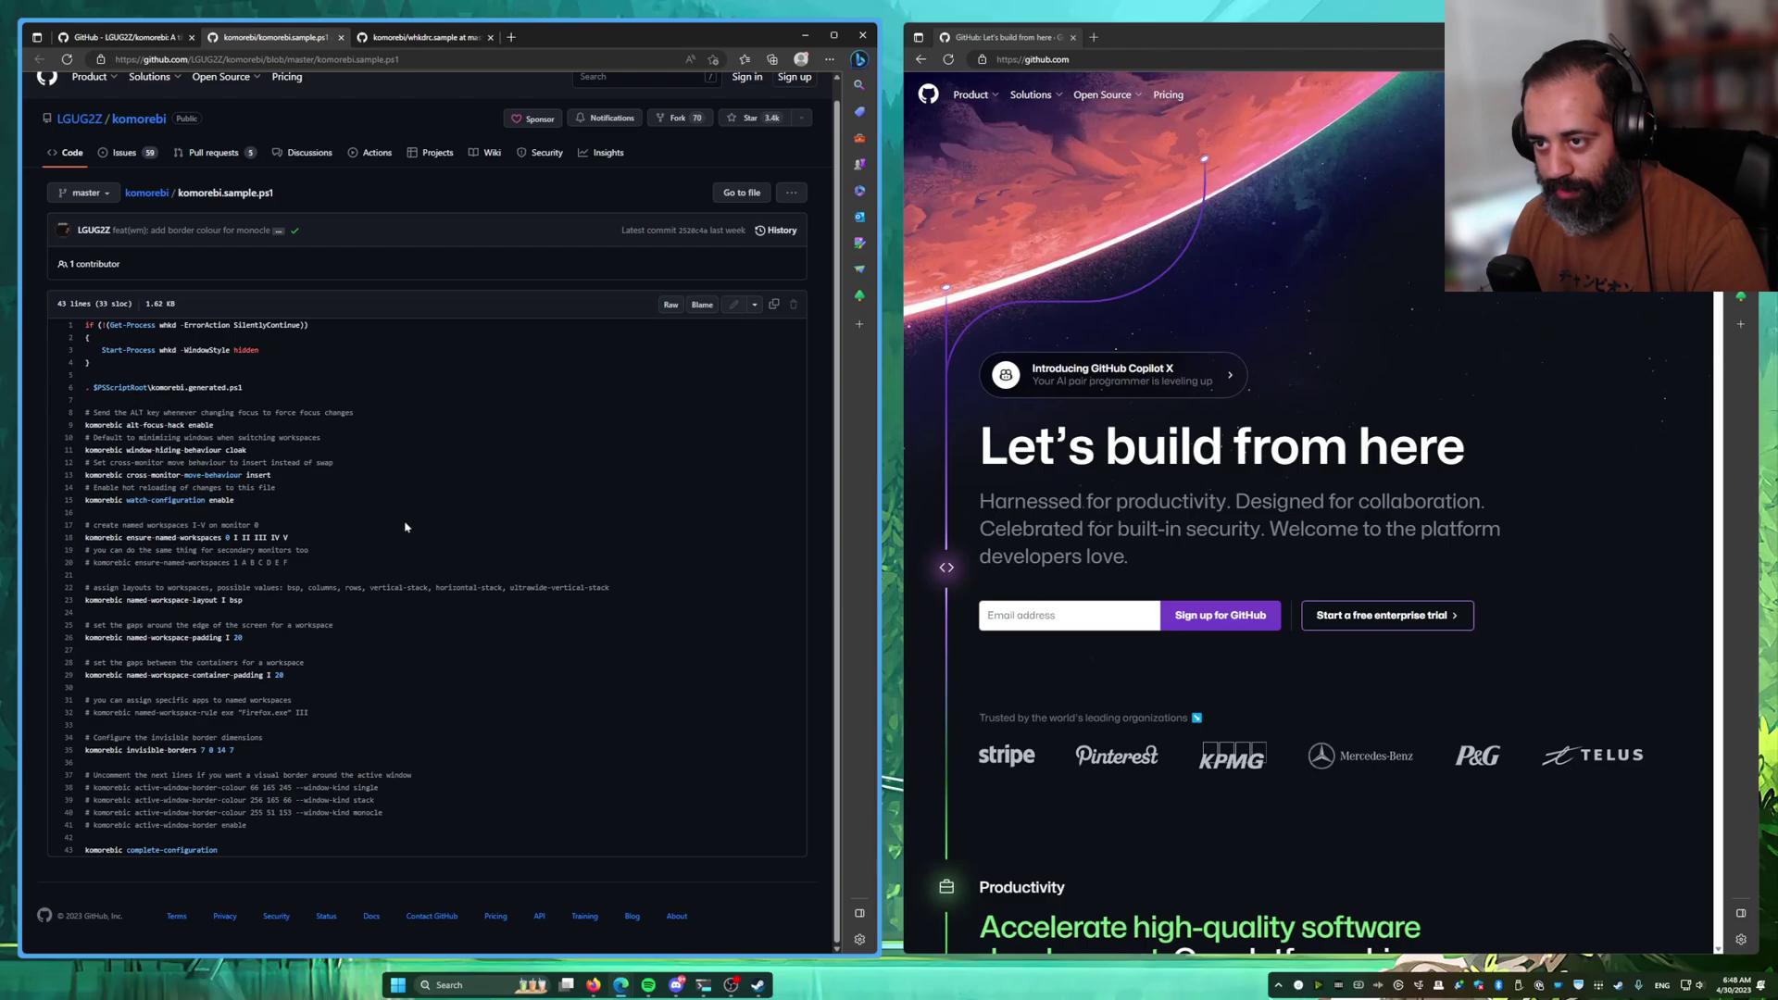
Step: Return to whkdrc.sample, highlight the two cycle-stack bindings, and focus the GitHub window
left_click(1271, 43)
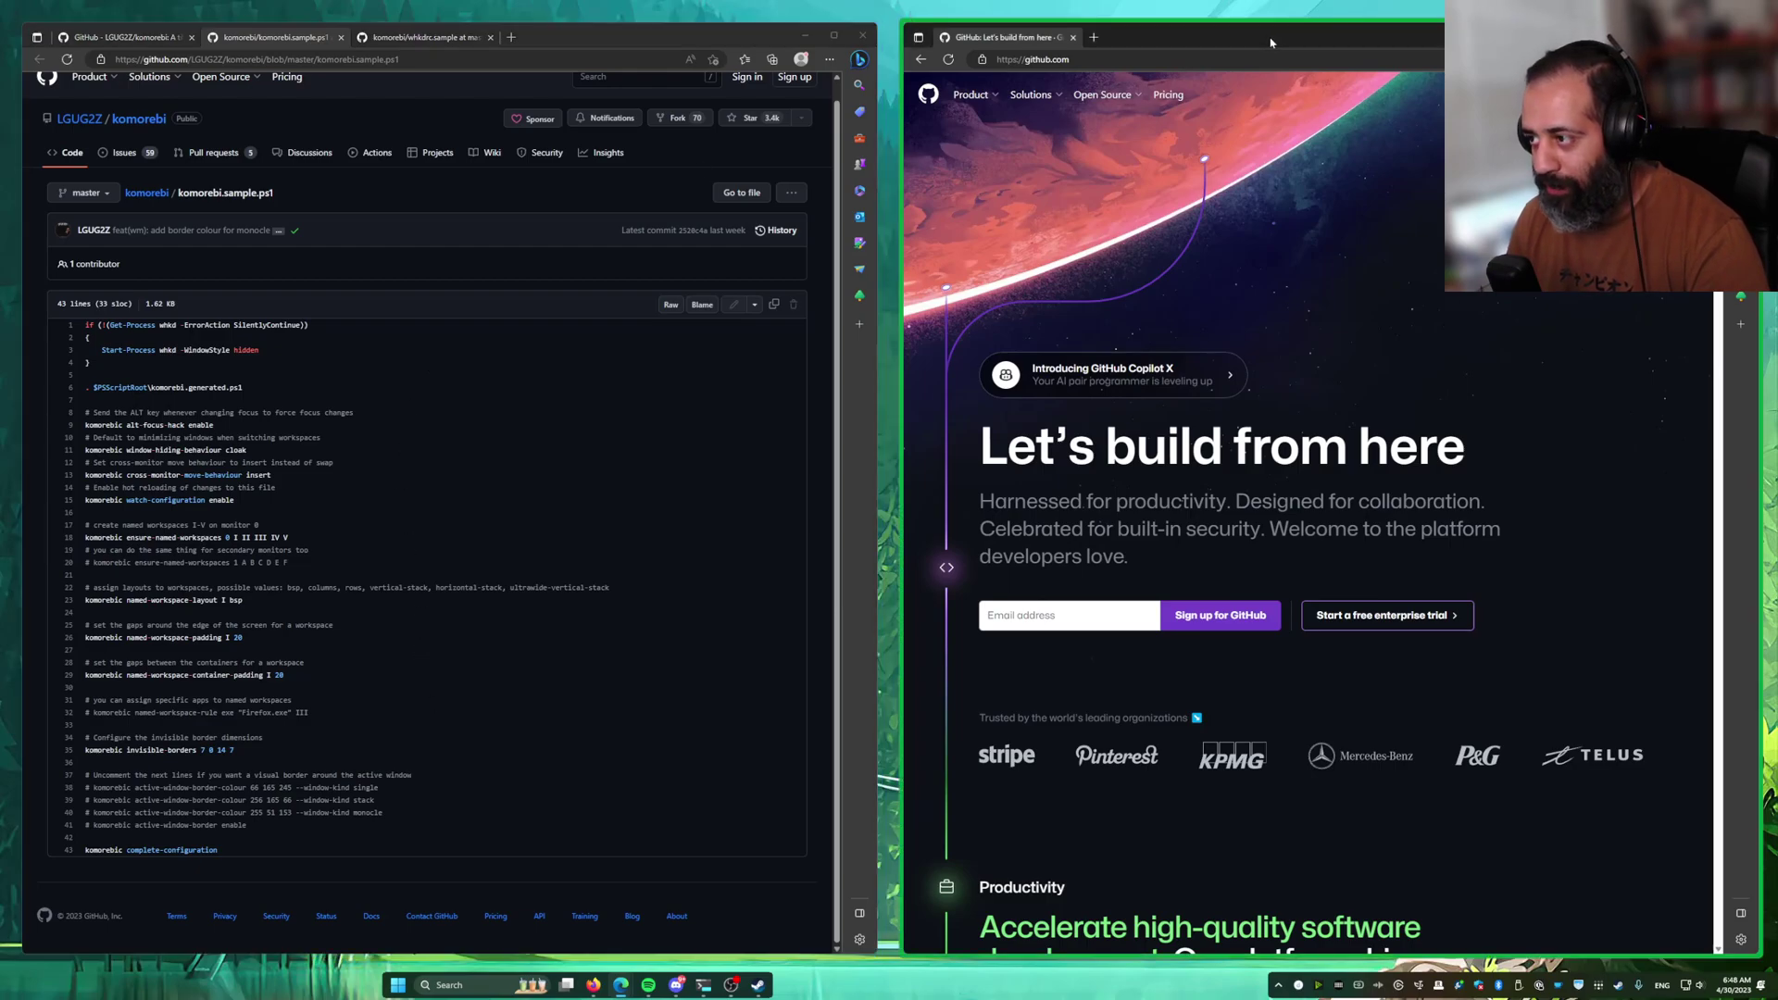
left_click(418, 47)
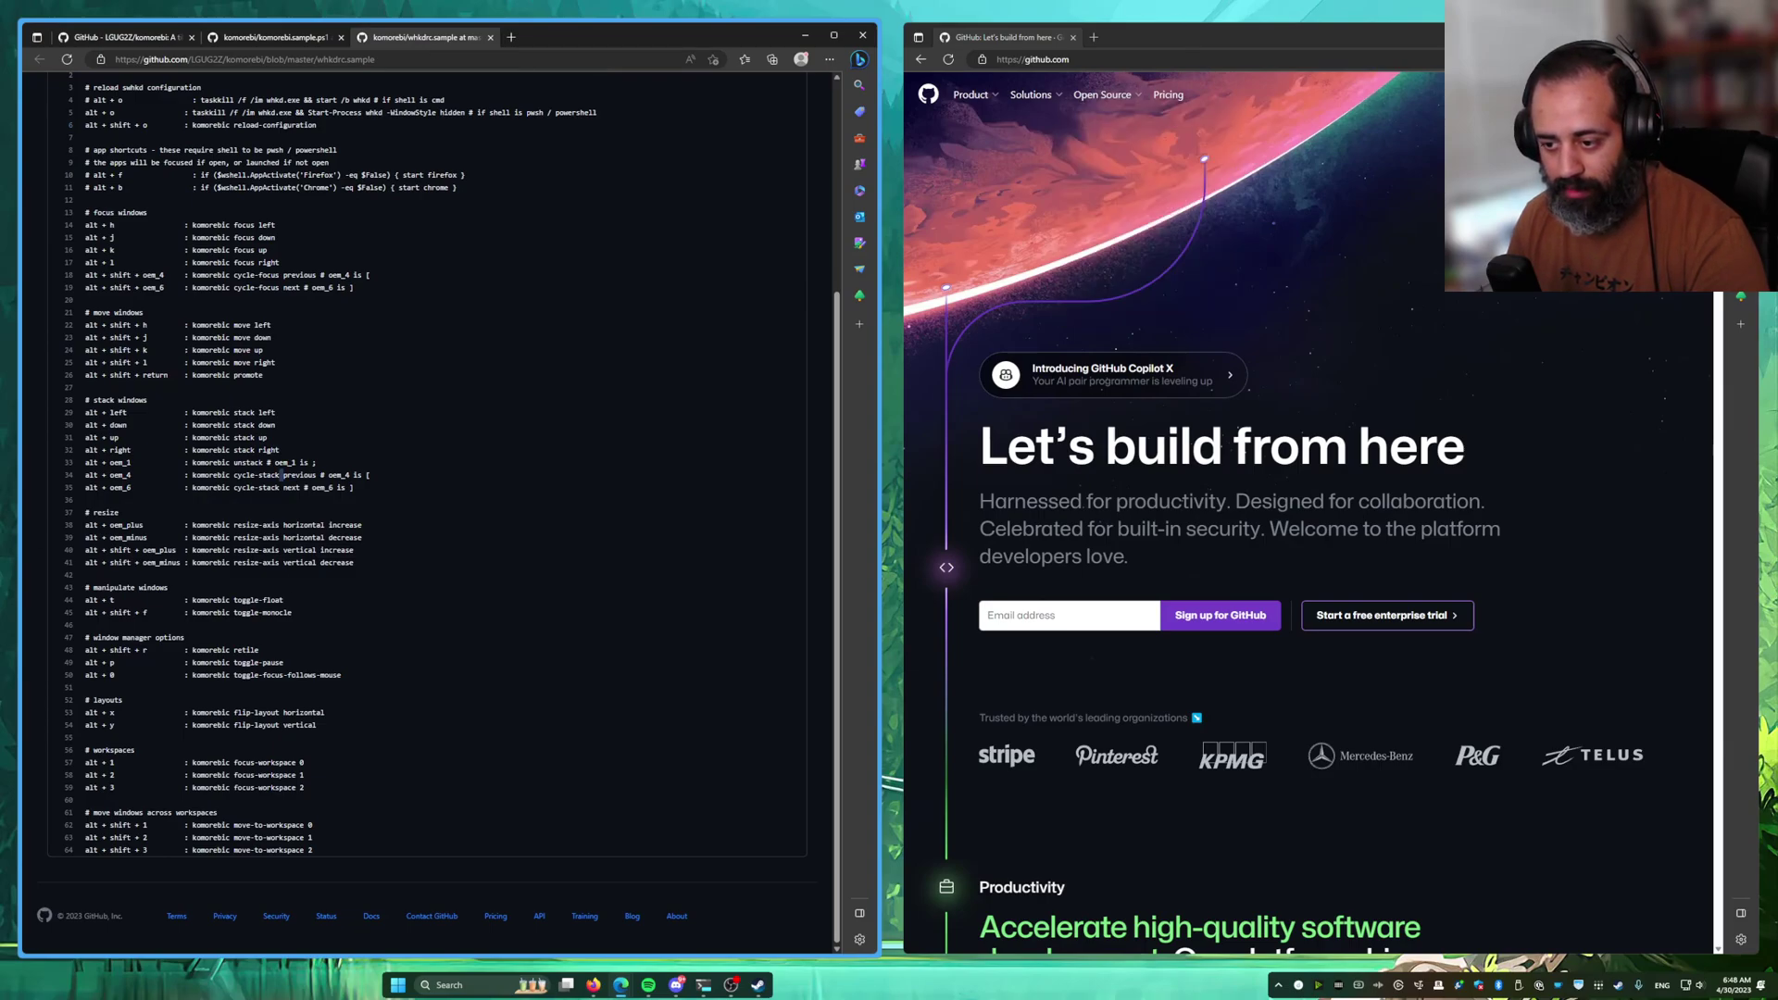
left_click_drag(281, 474, 290, 493)
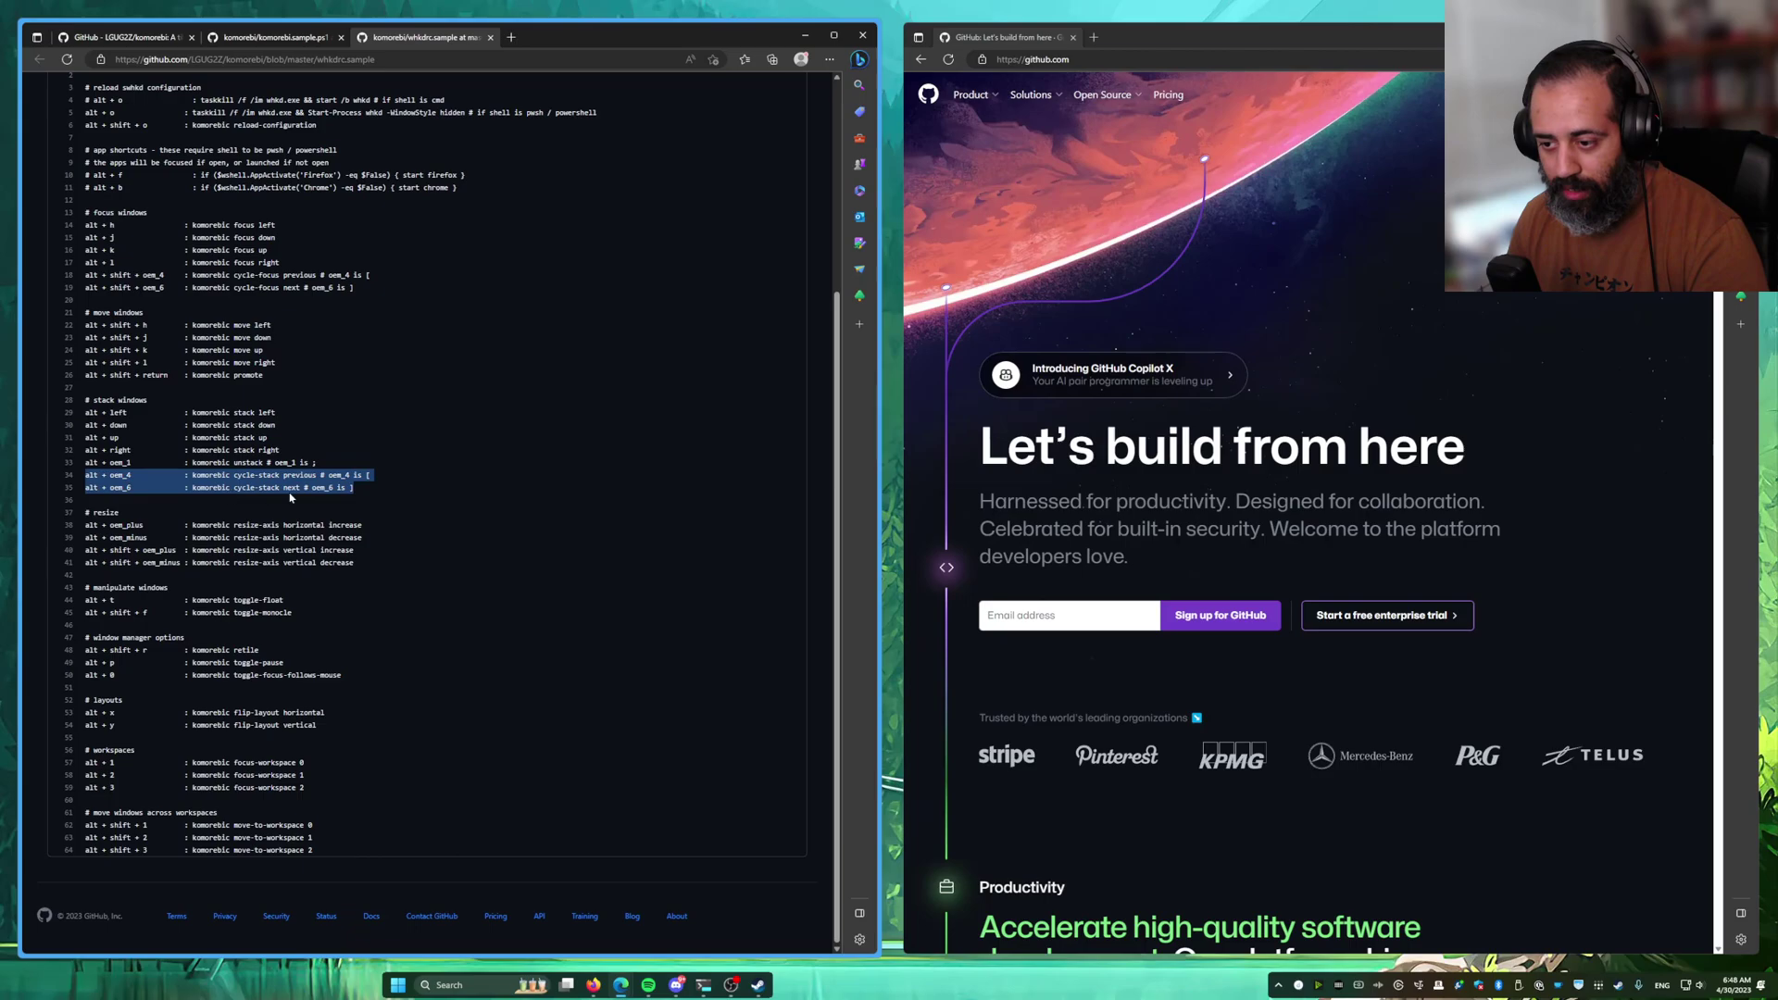
left_click(355, 488)
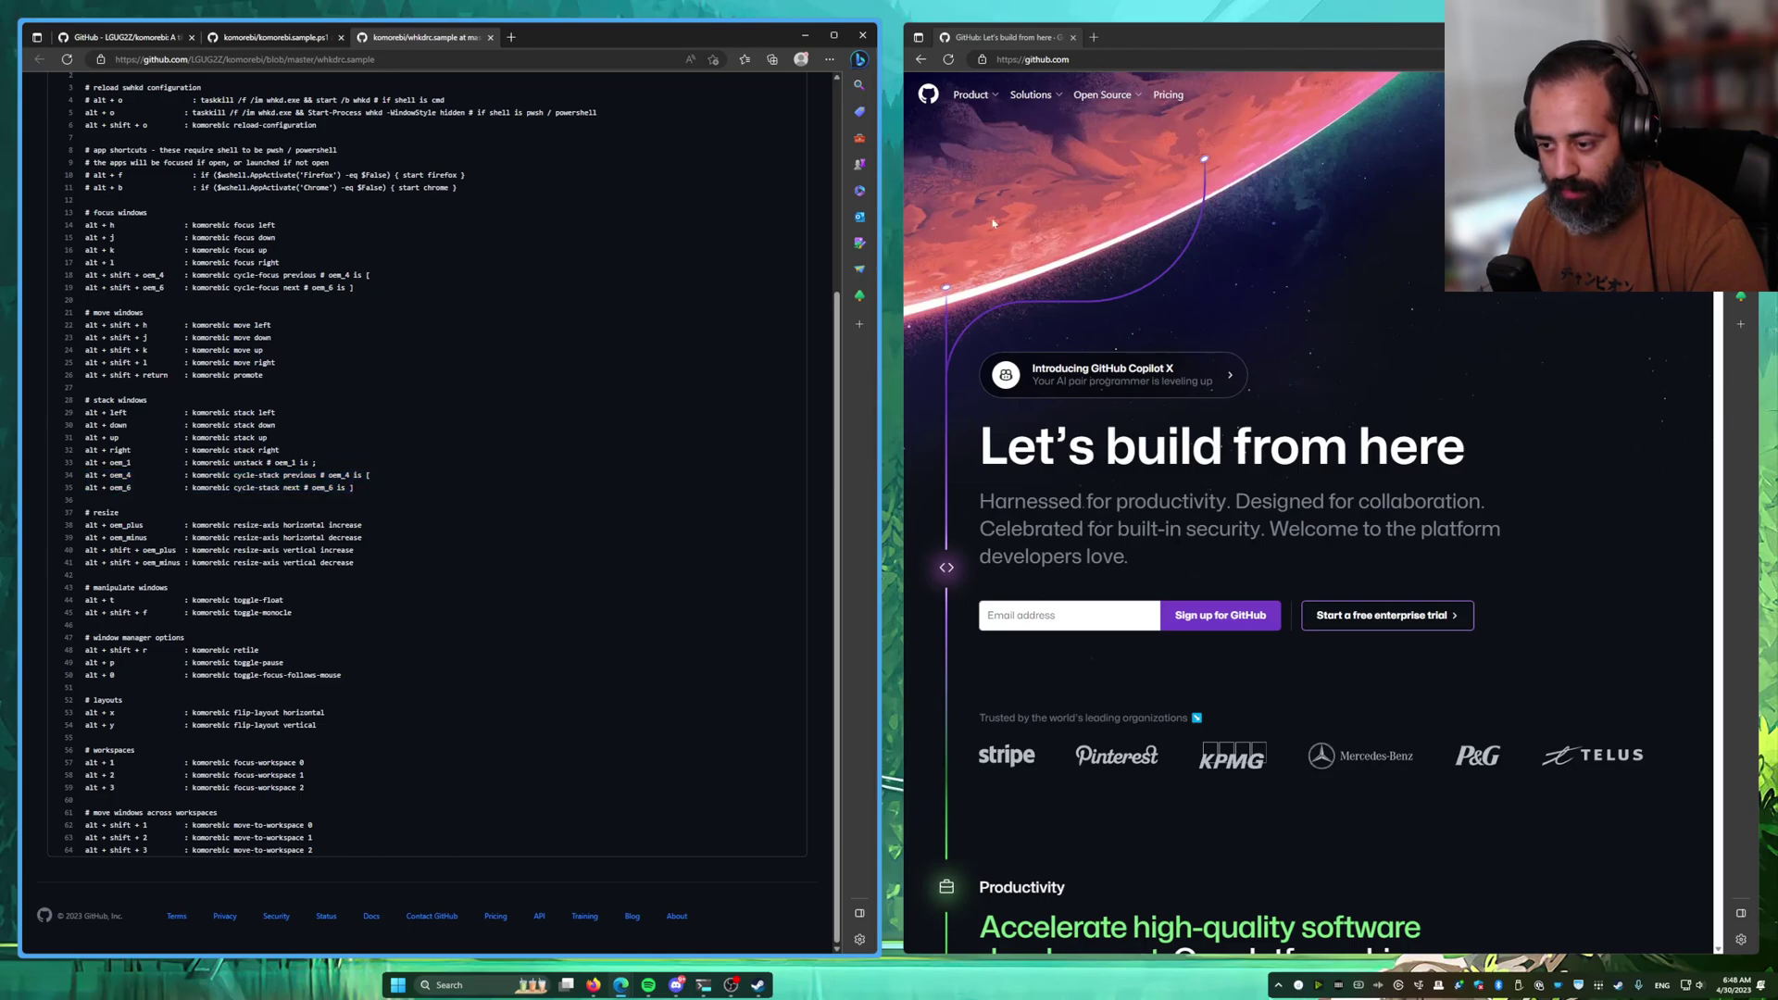
left_click(1224, 44)
Step: Load figma.com and cycle the stack between the GitHub and Figma windows
key("ctrl+l")
type("figma.com")
key("Return")
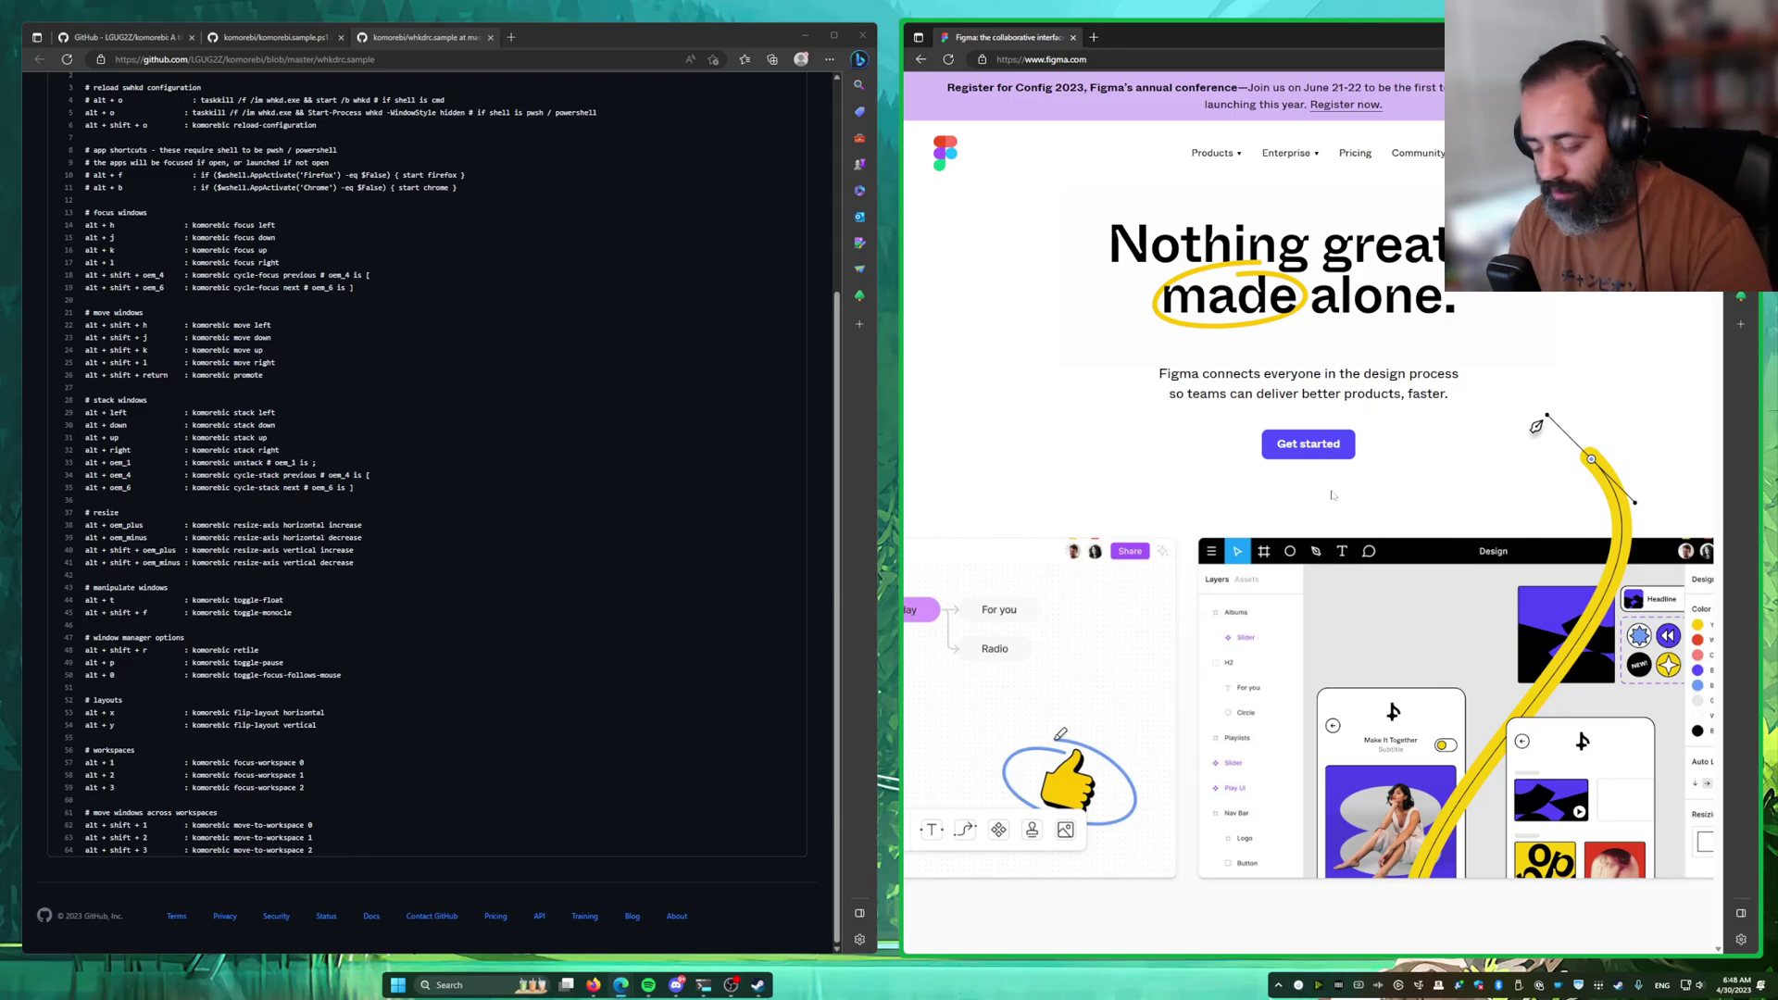
key("alt+bracketright")
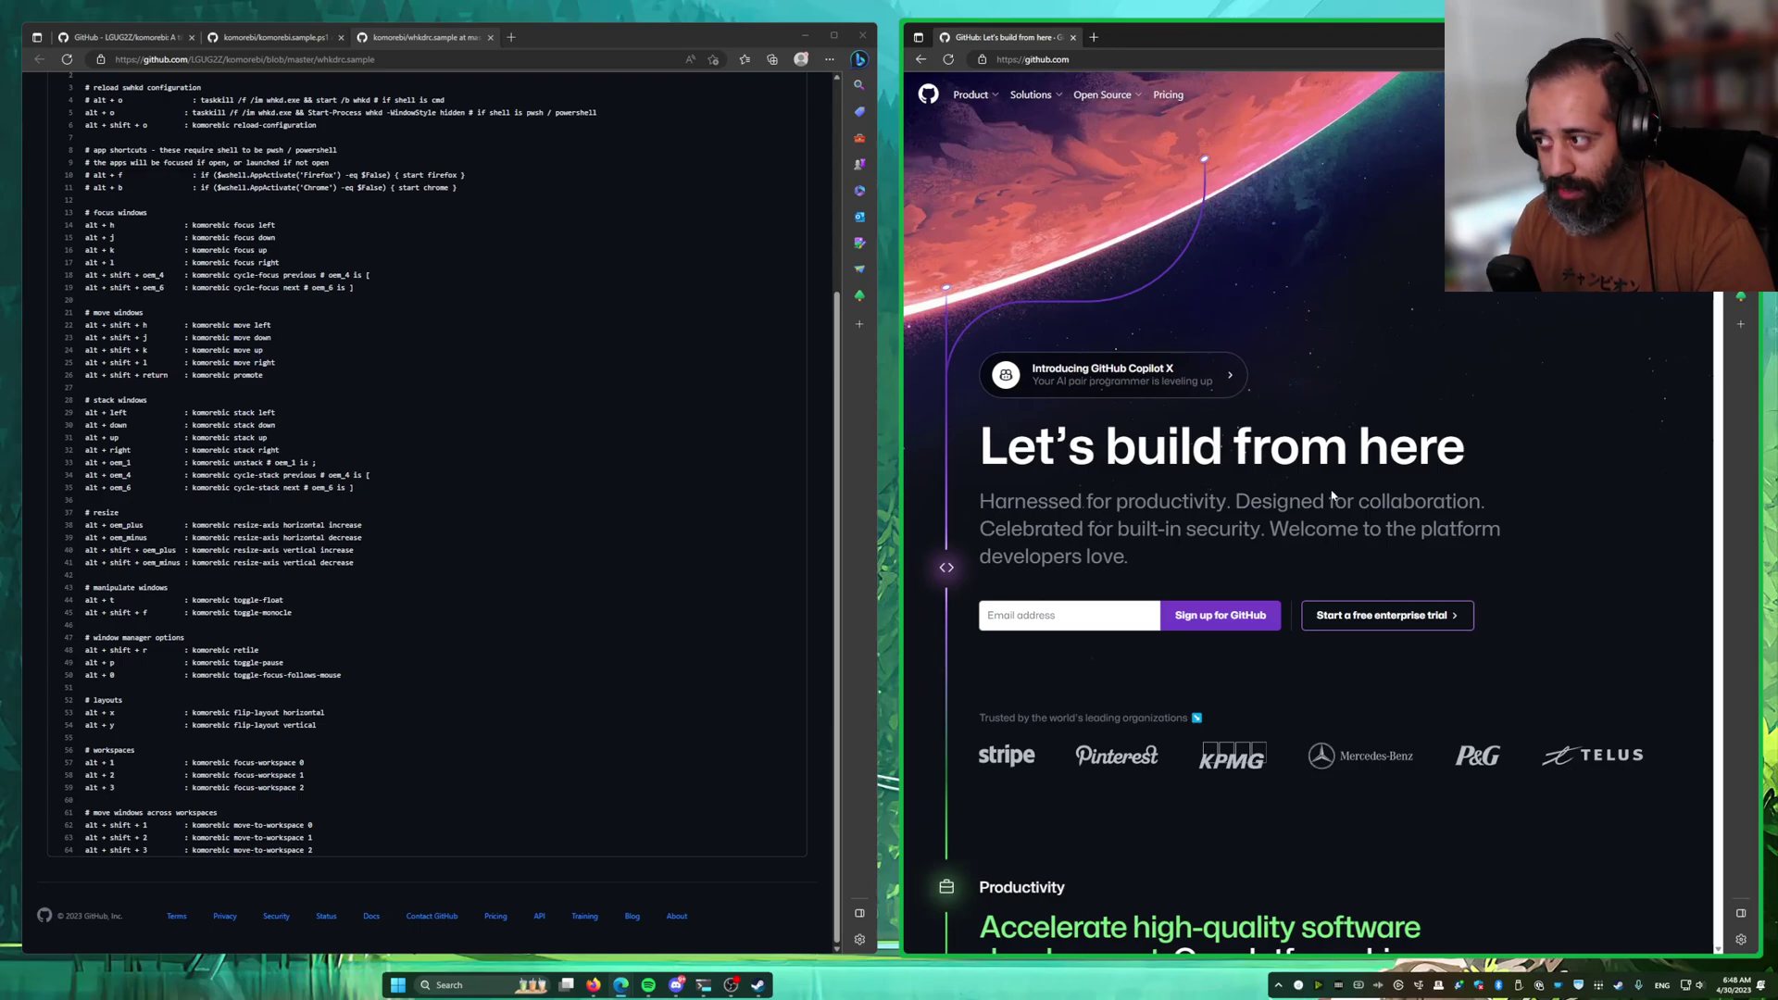
key("alt+bracketright")
key("alt+bracketright")
key("alt+bracketright")
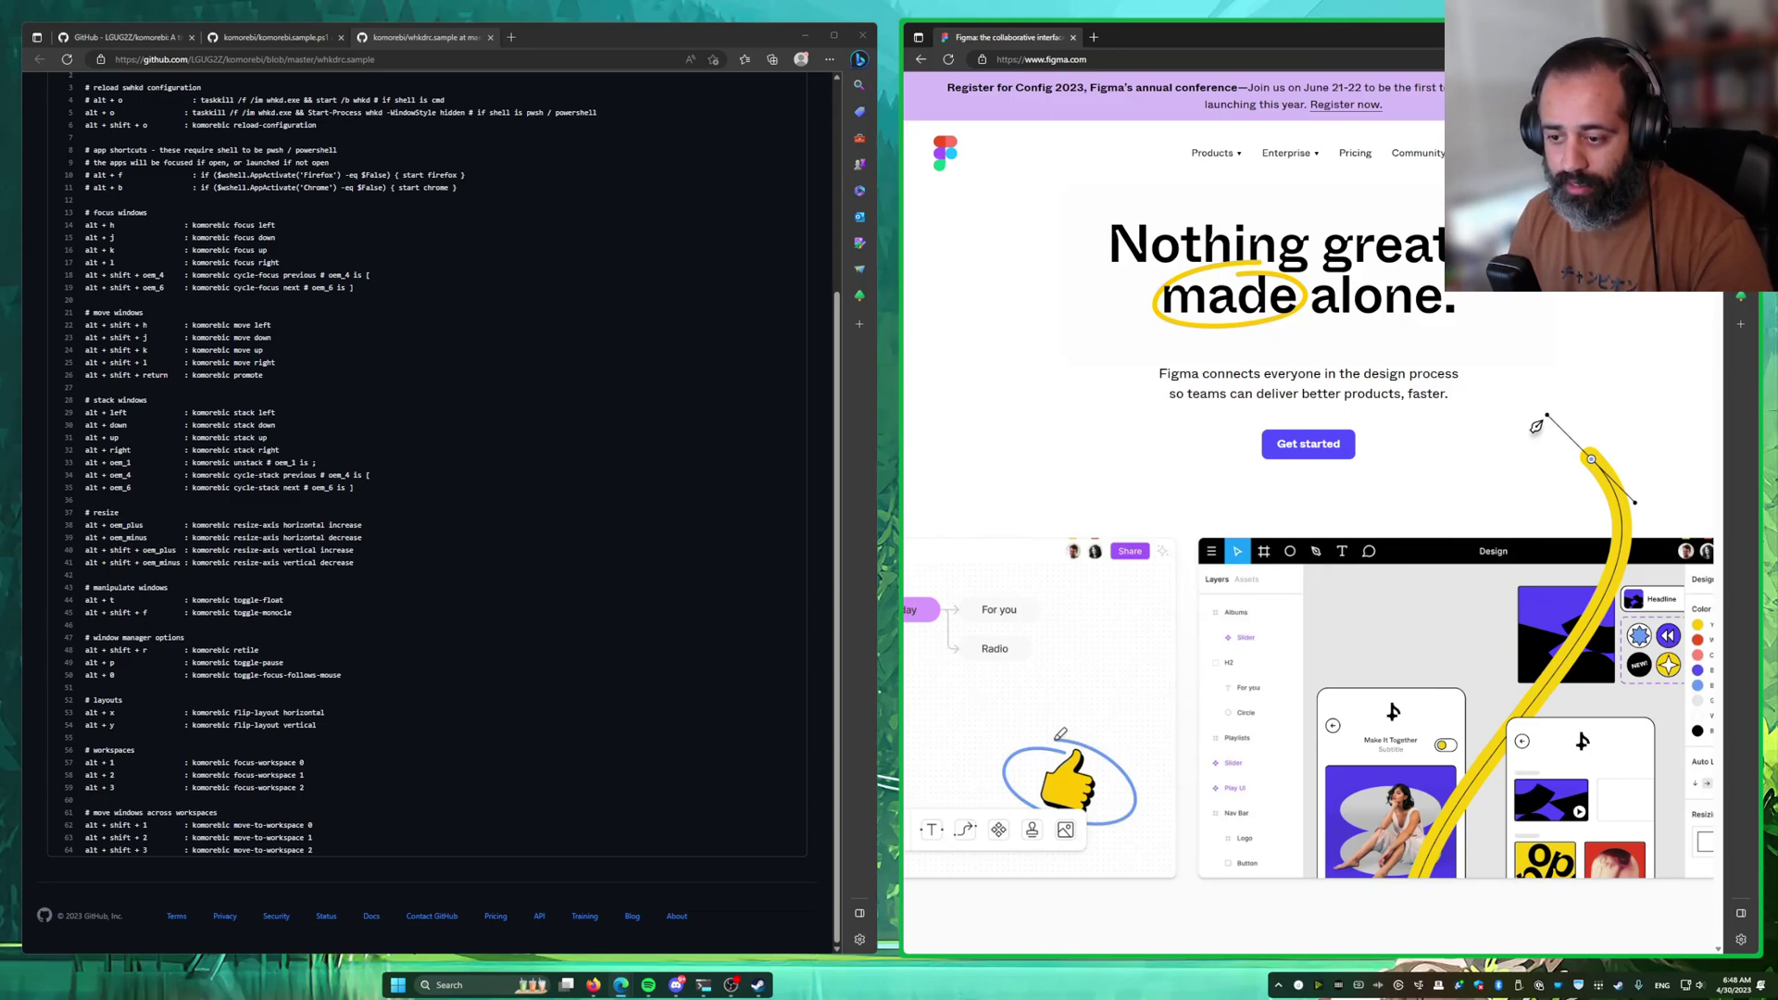
Step: Unstack Figma into its own tile with Alt+; and open a new blank Edge window
key("alt+h")
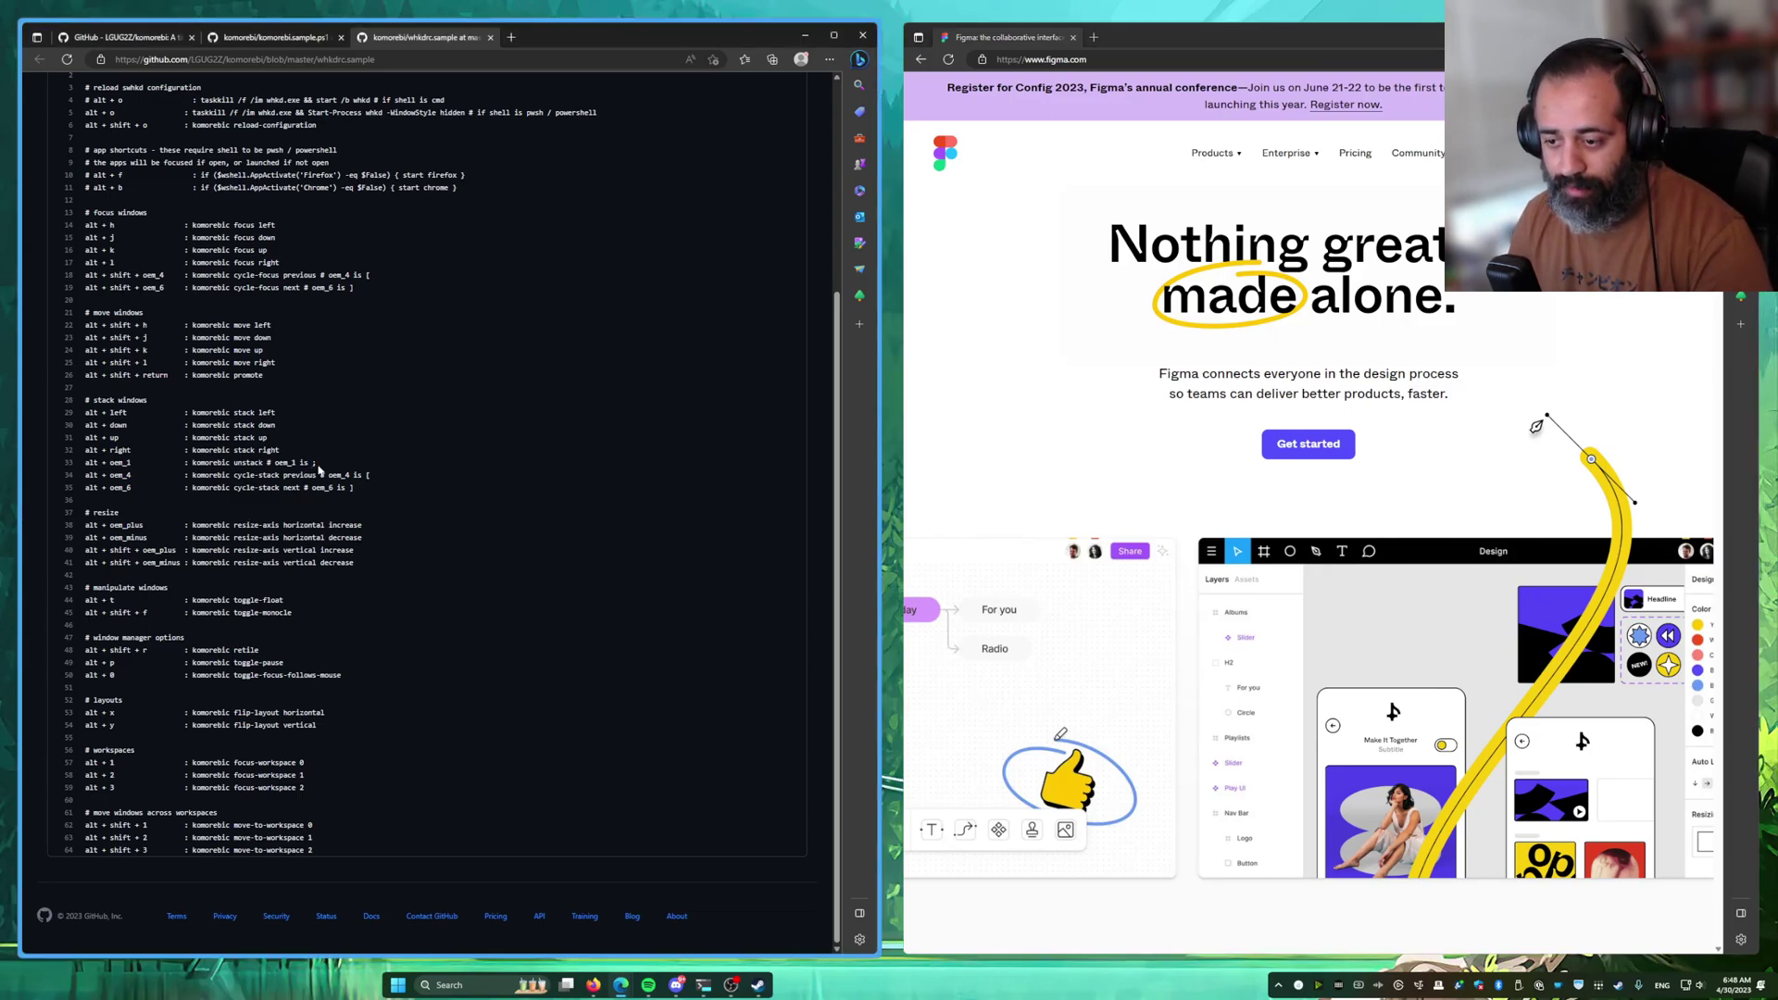
key("alt+l")
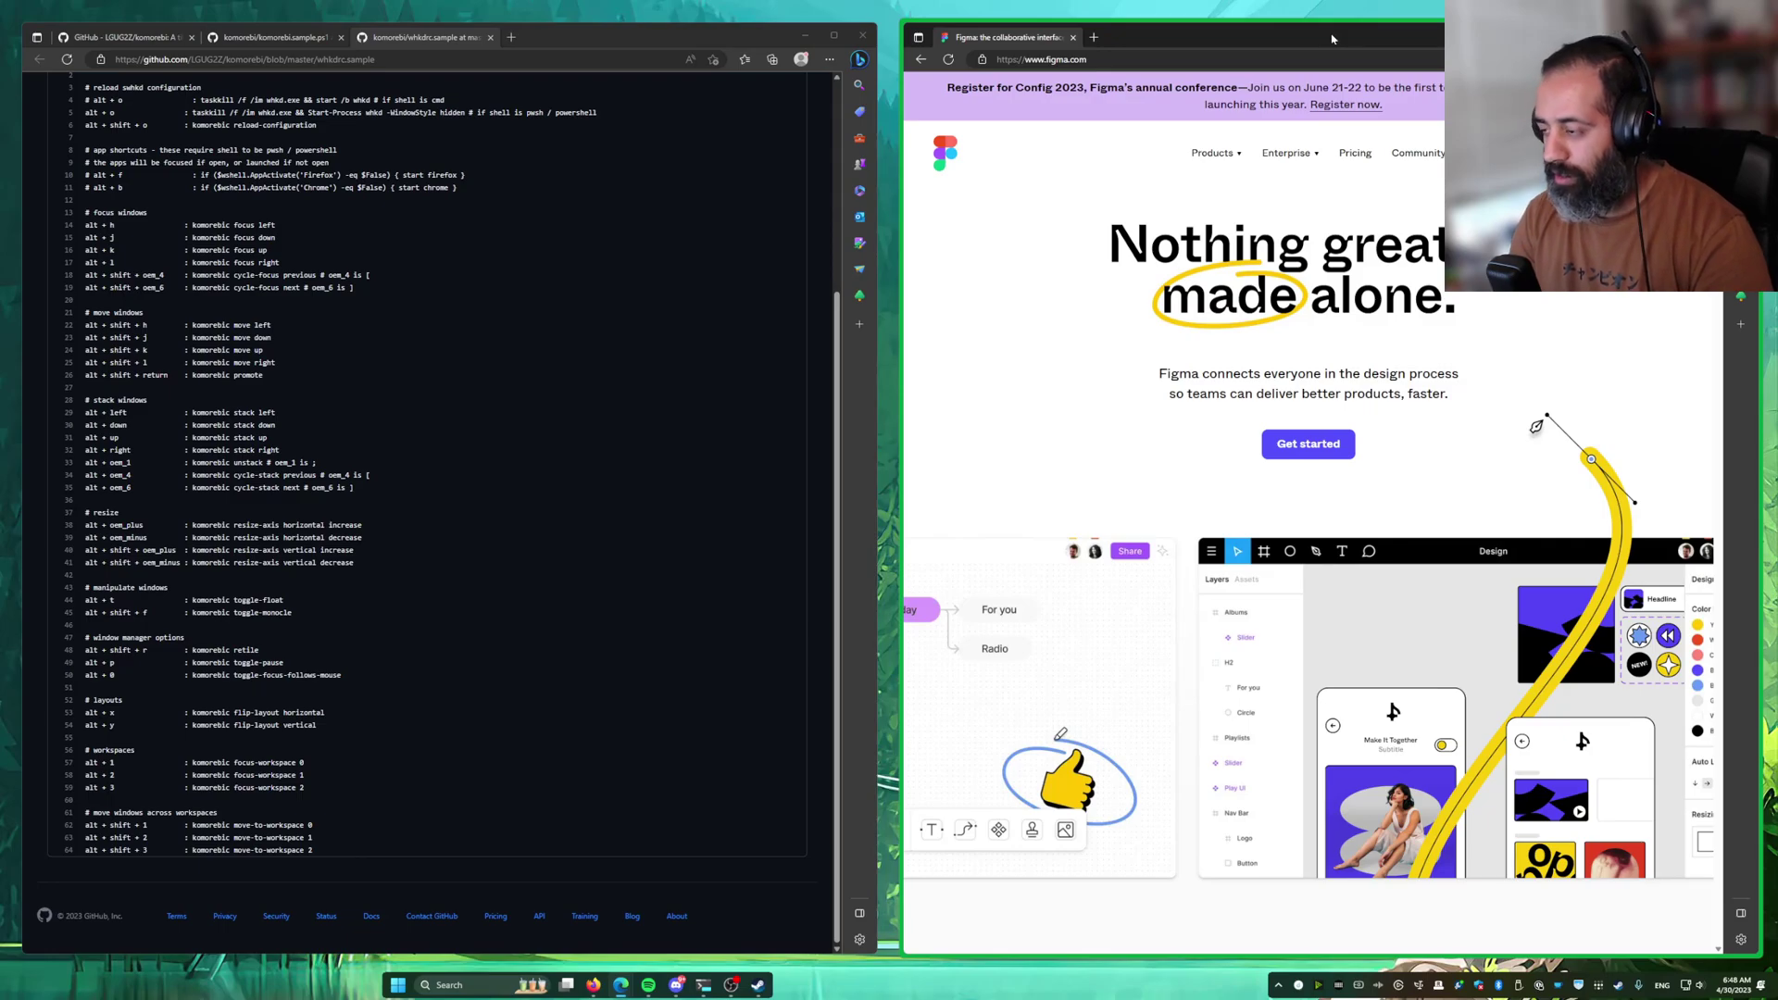
key("alt+semicolon")
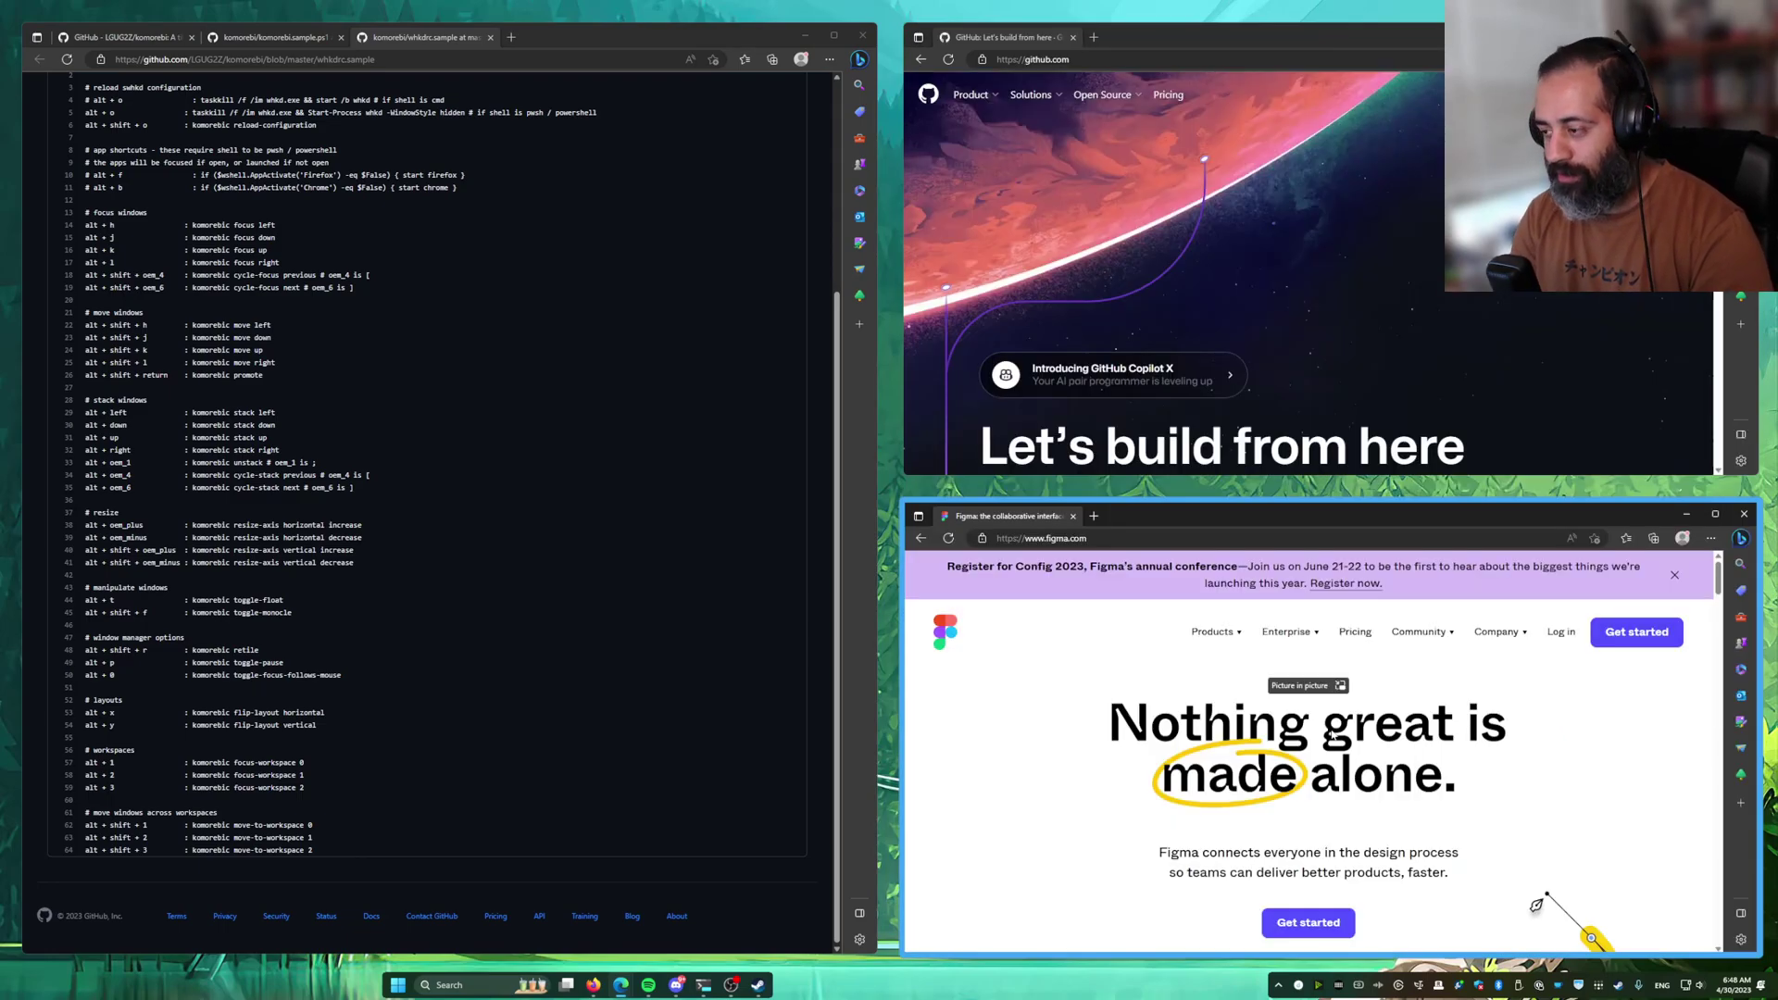
key("ctrl+n")
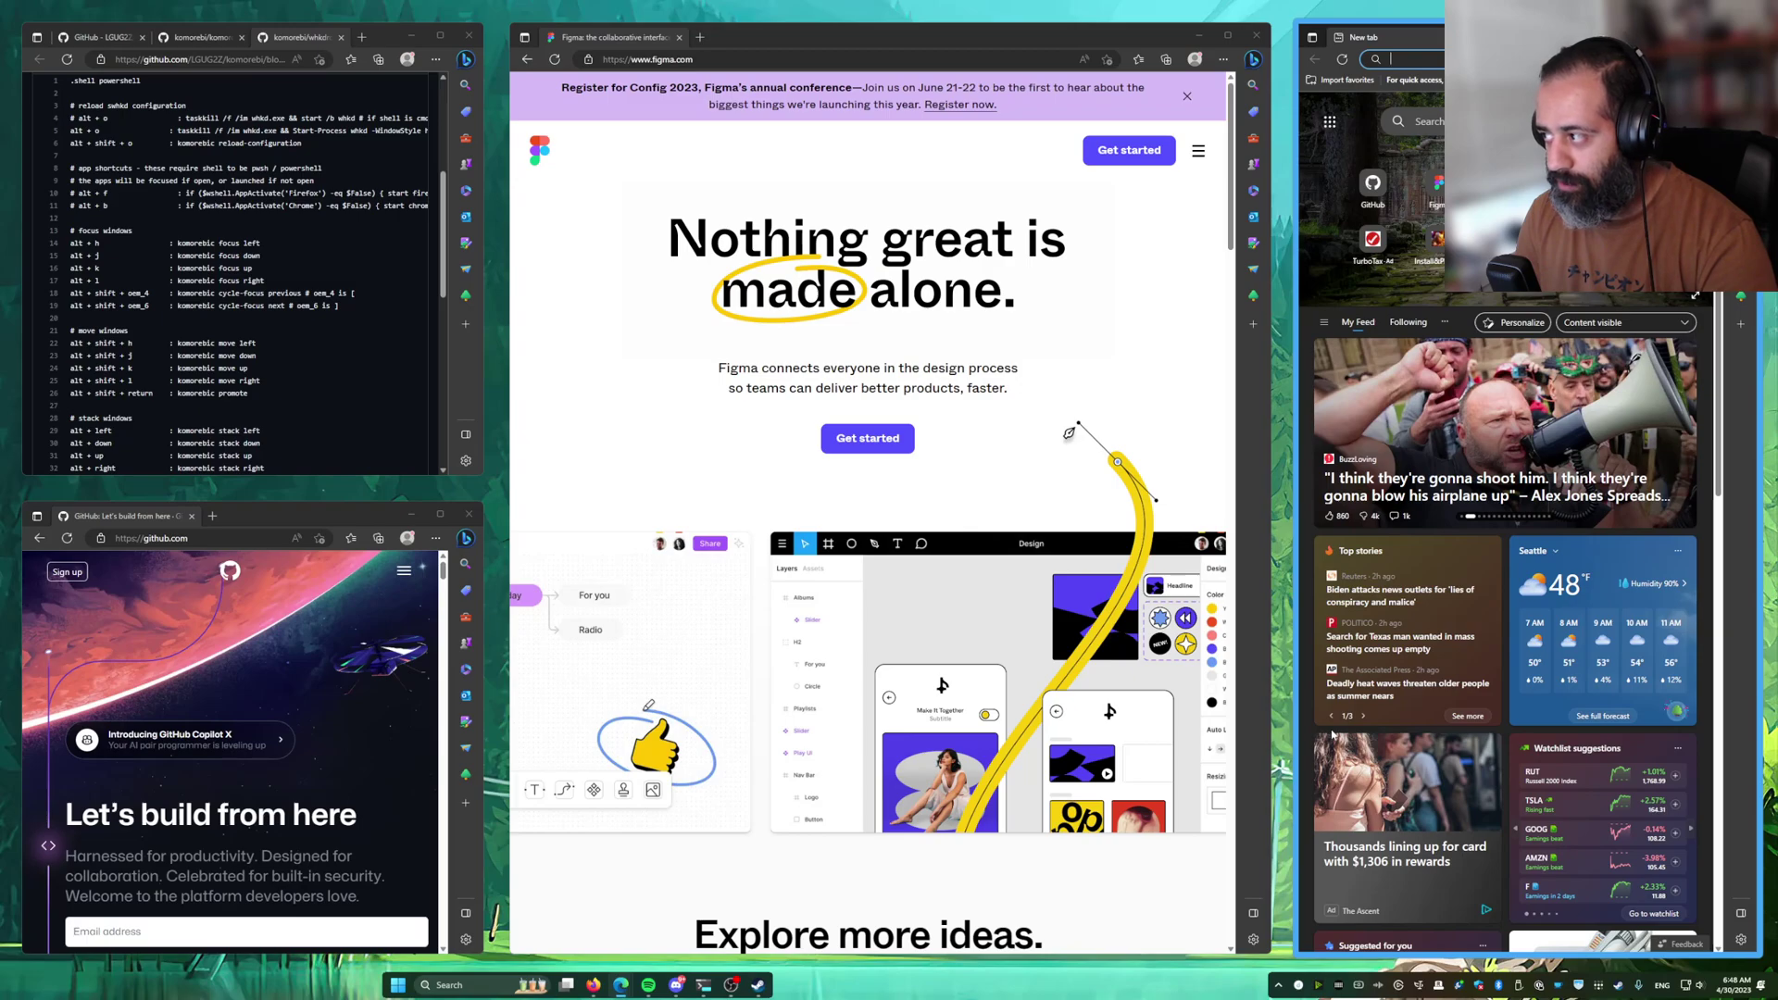
Step: Close and reopen the Figma page, then stack the GitHub window with the windows below
key("ctrl+w")
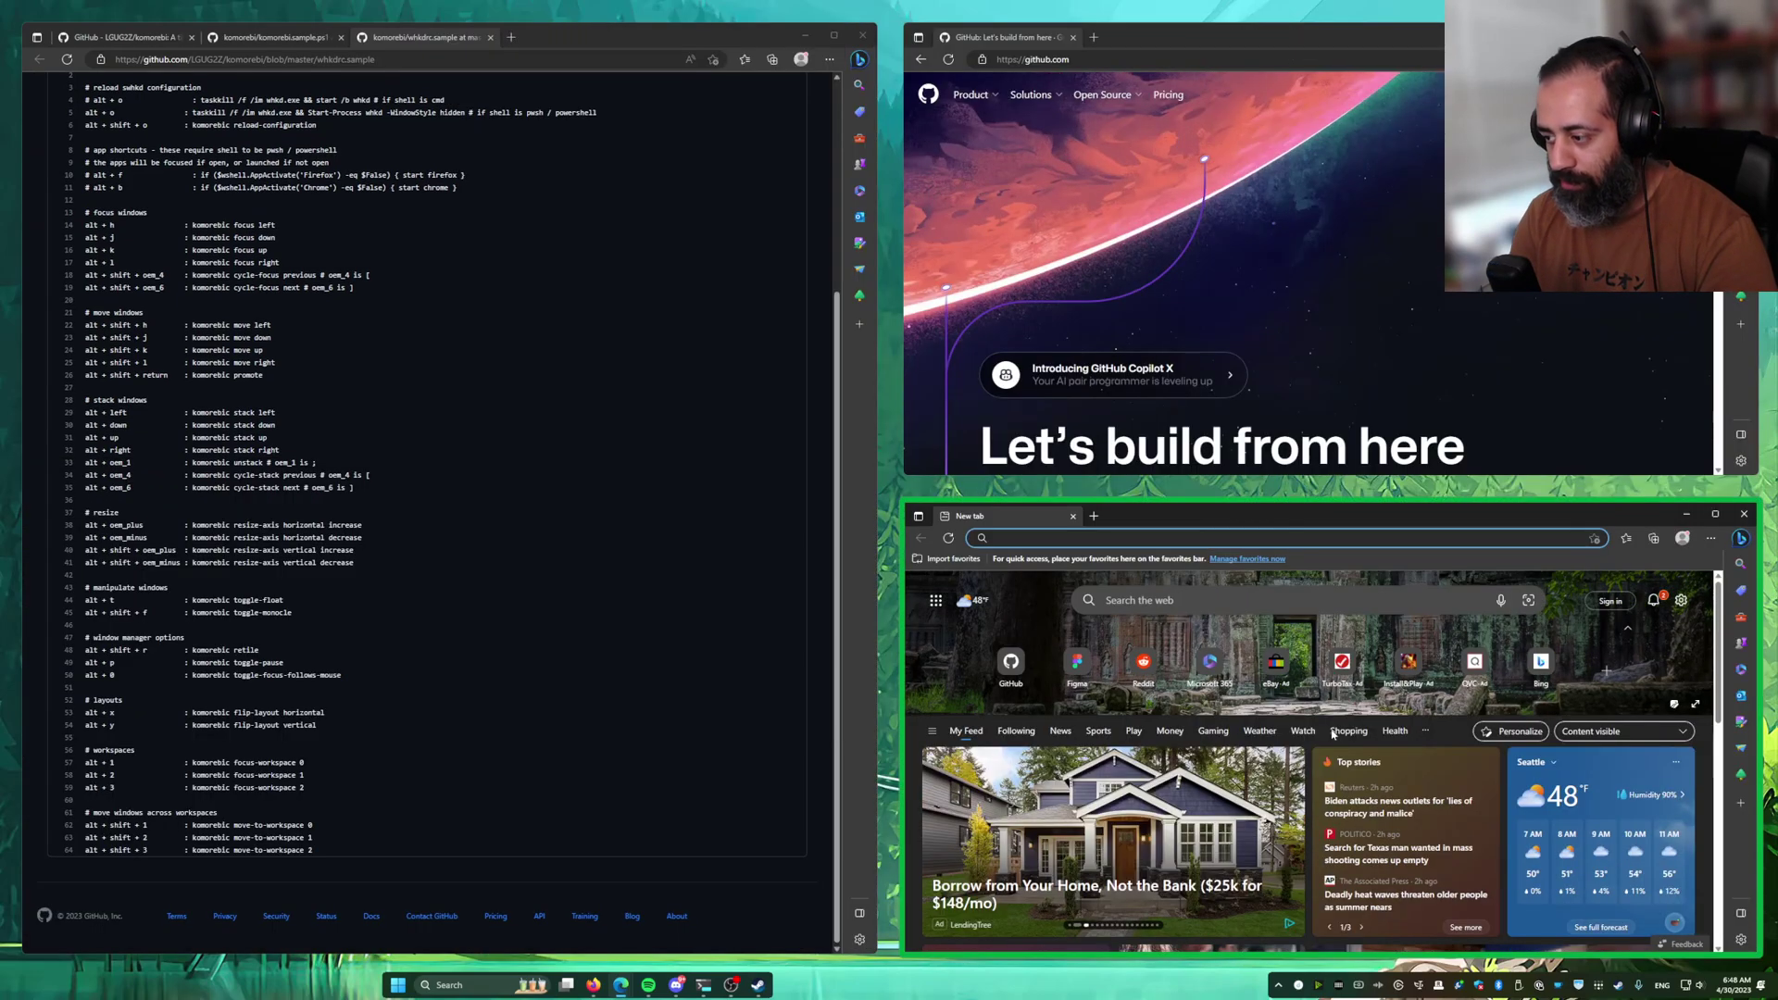
key("ctrl+shift+t")
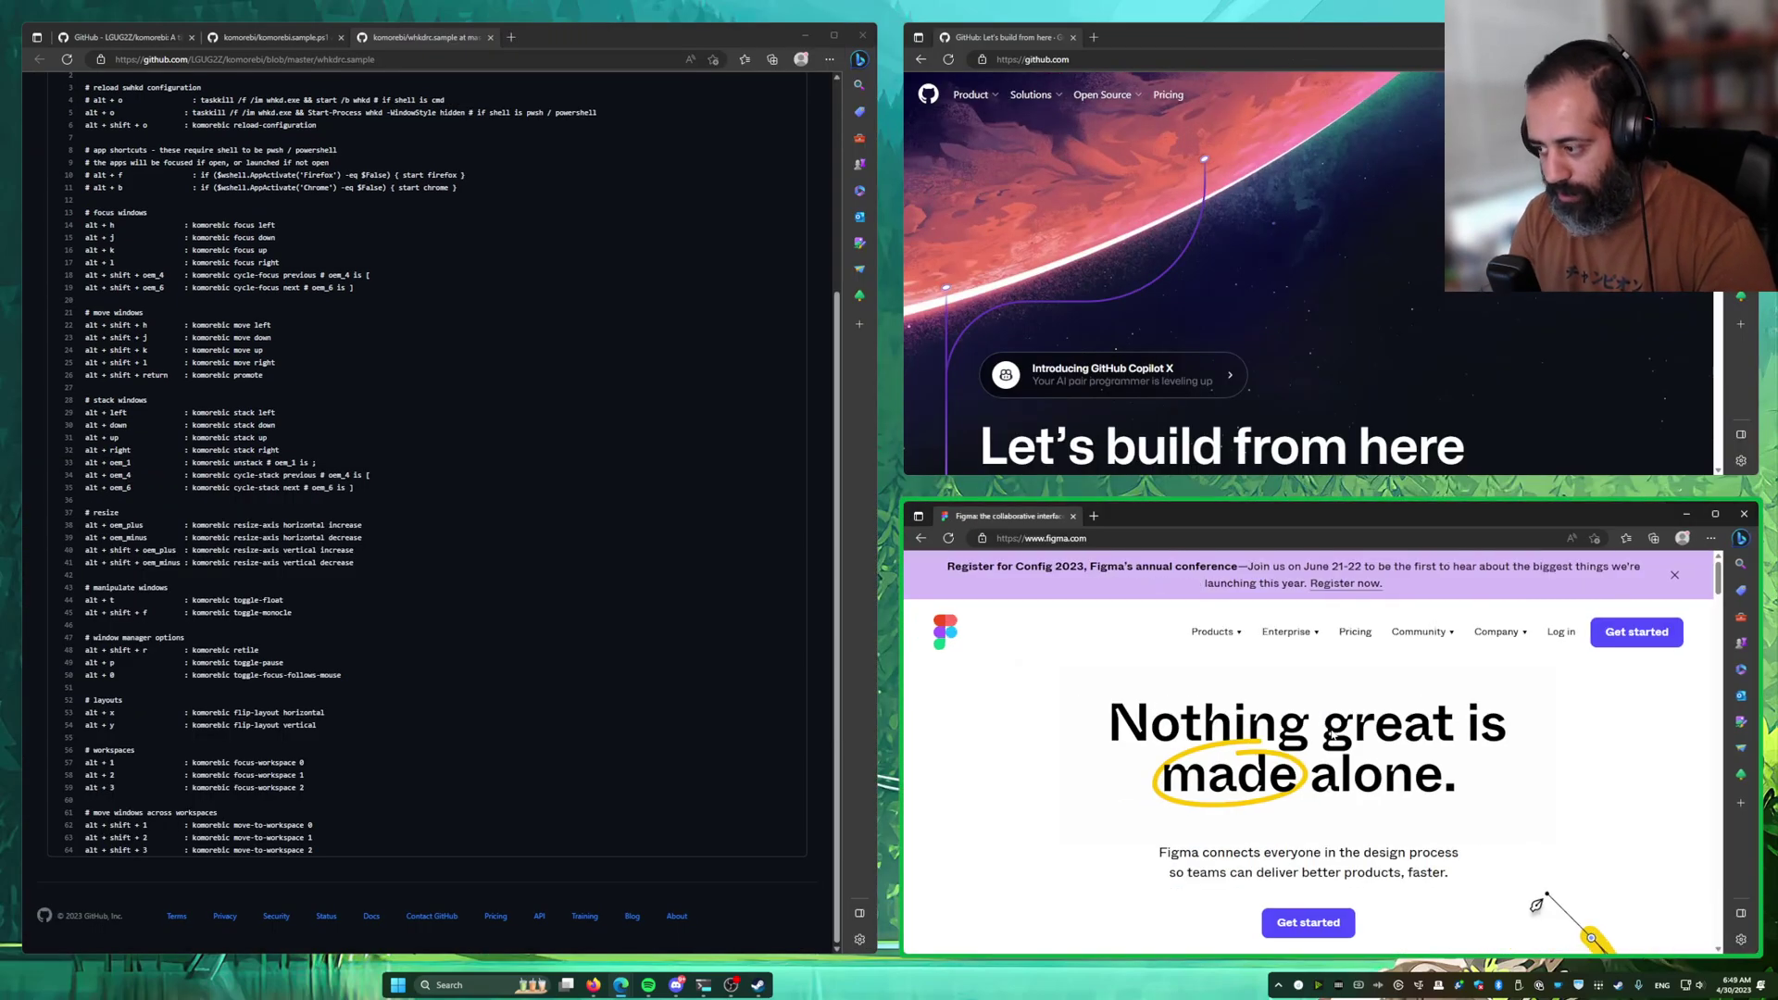
left_click(1333, 256)
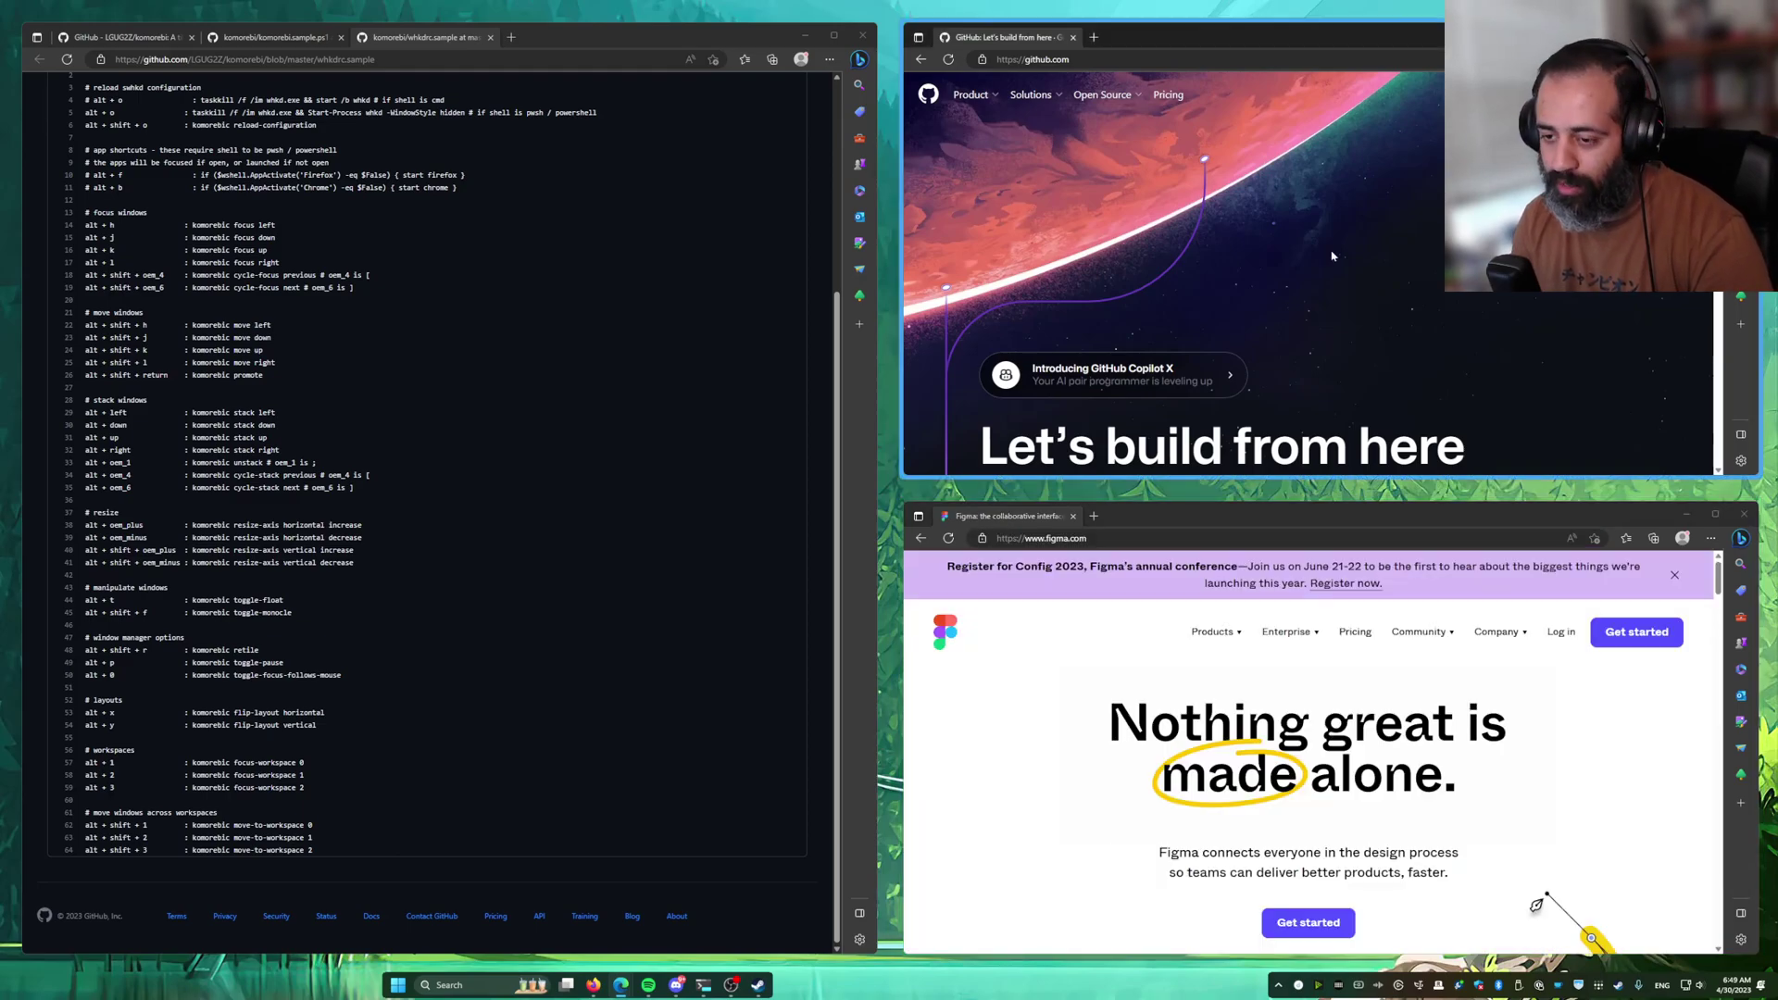
key("alt+Down")
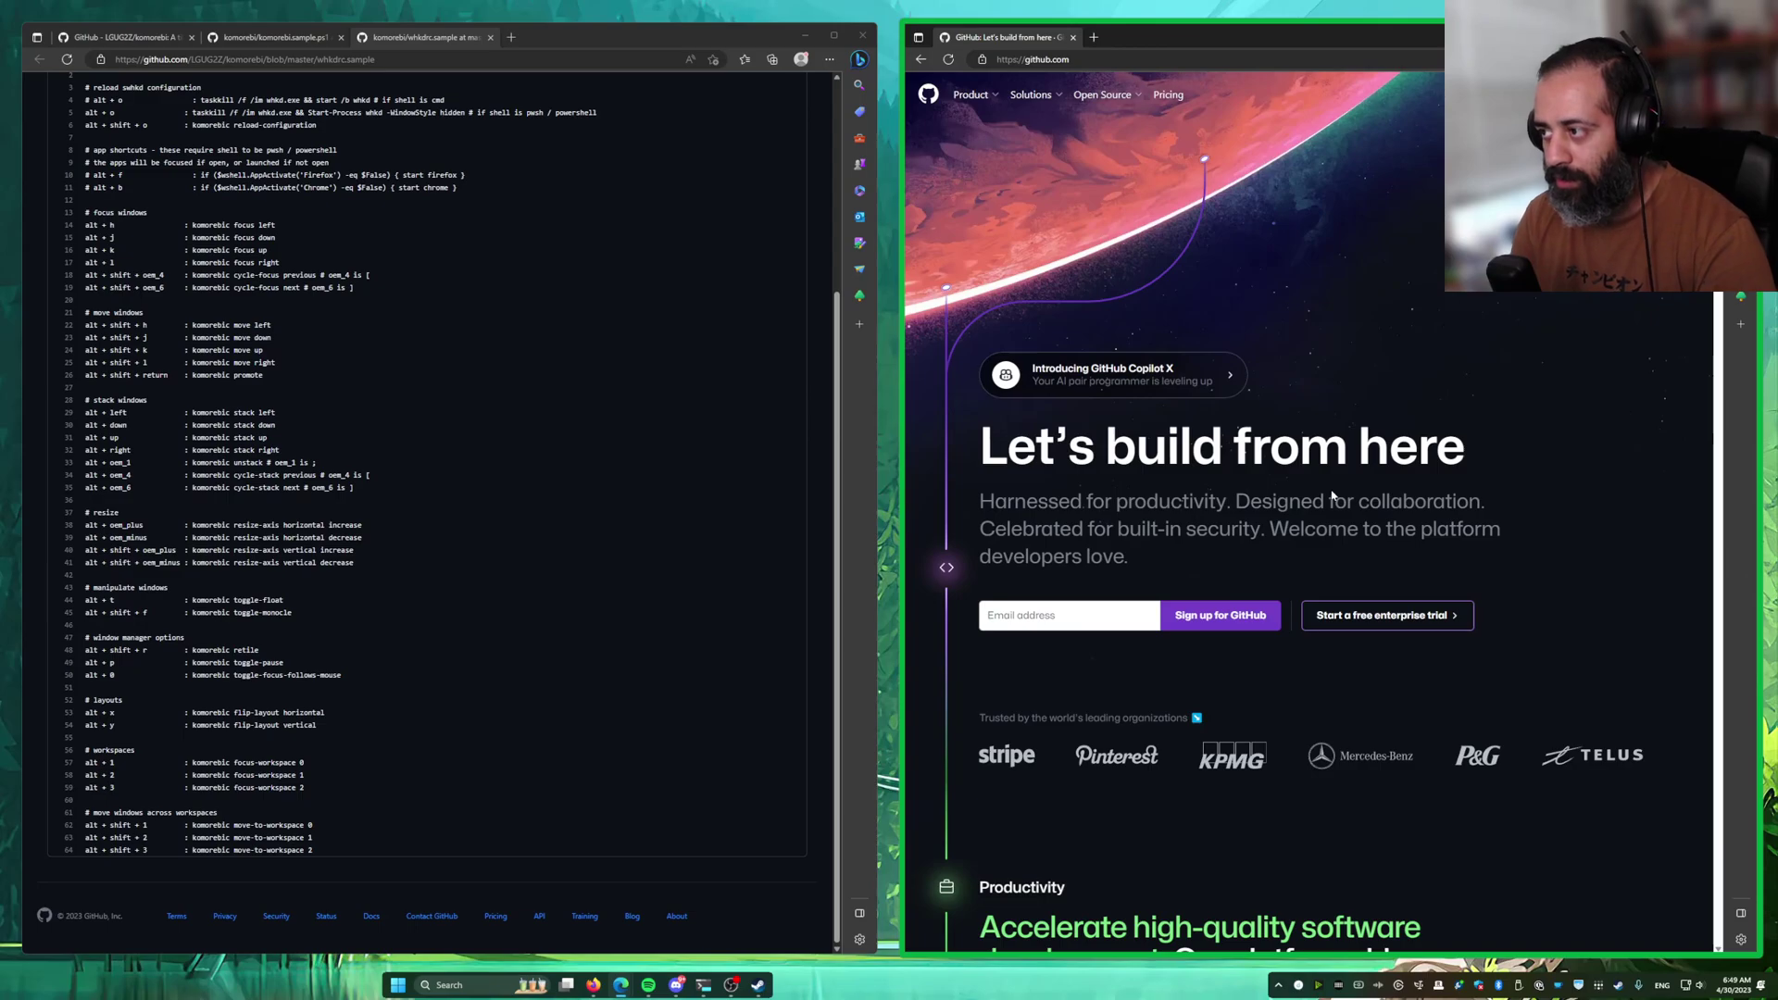
Step: Cycle the stack through Figma, the new tab and GitHub, then toggle monocle on the config window
key("alt+bracketright")
key("alt+bracketright")
key("alt+bracketright")
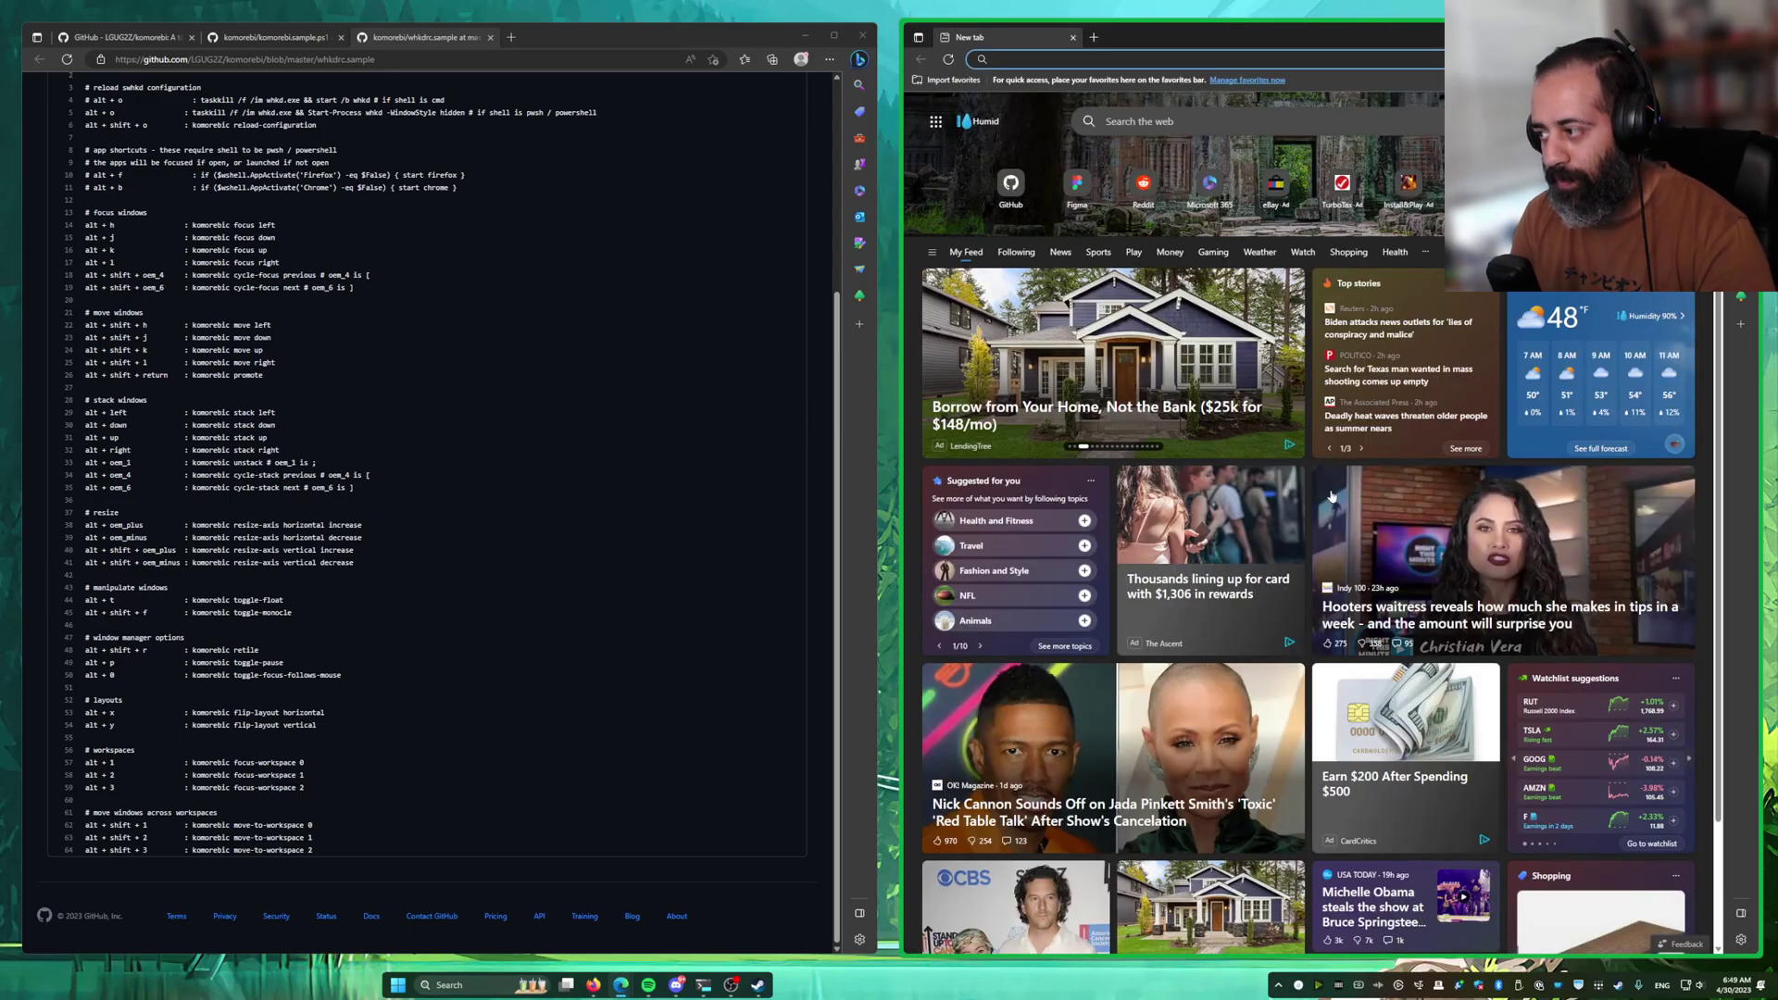
key("alt+bracketright")
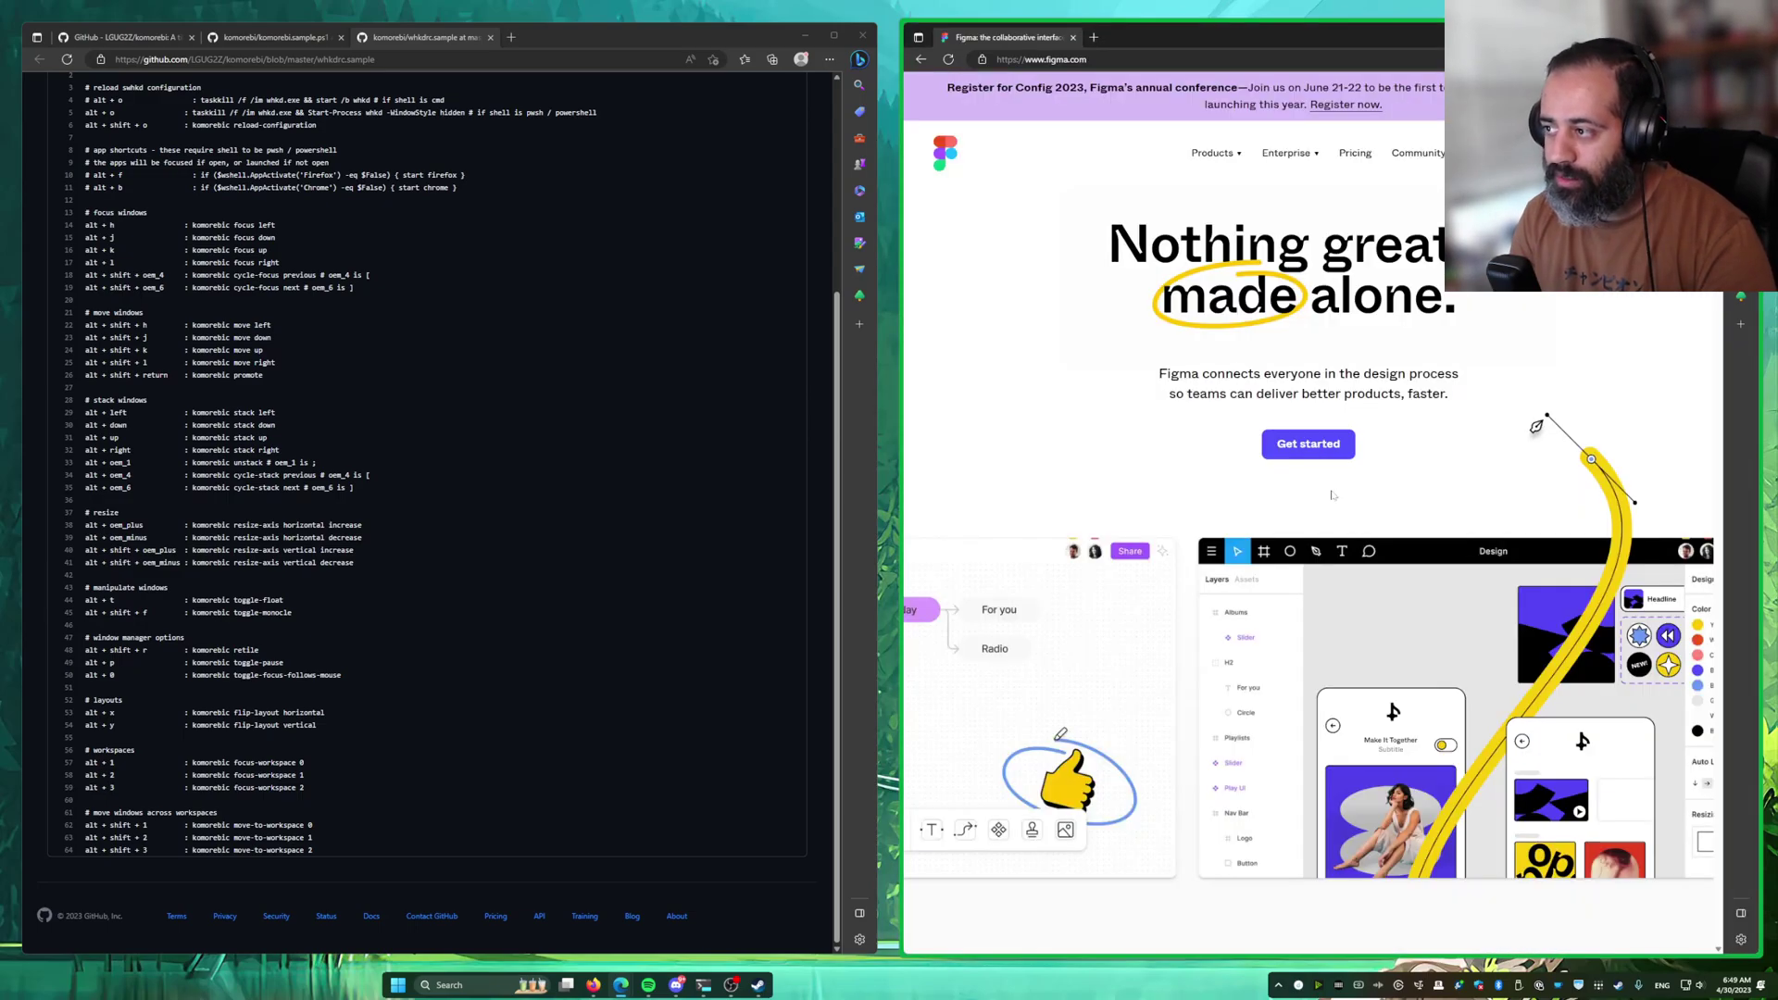
key("alt+bracketright")
key("alt+bracketright")
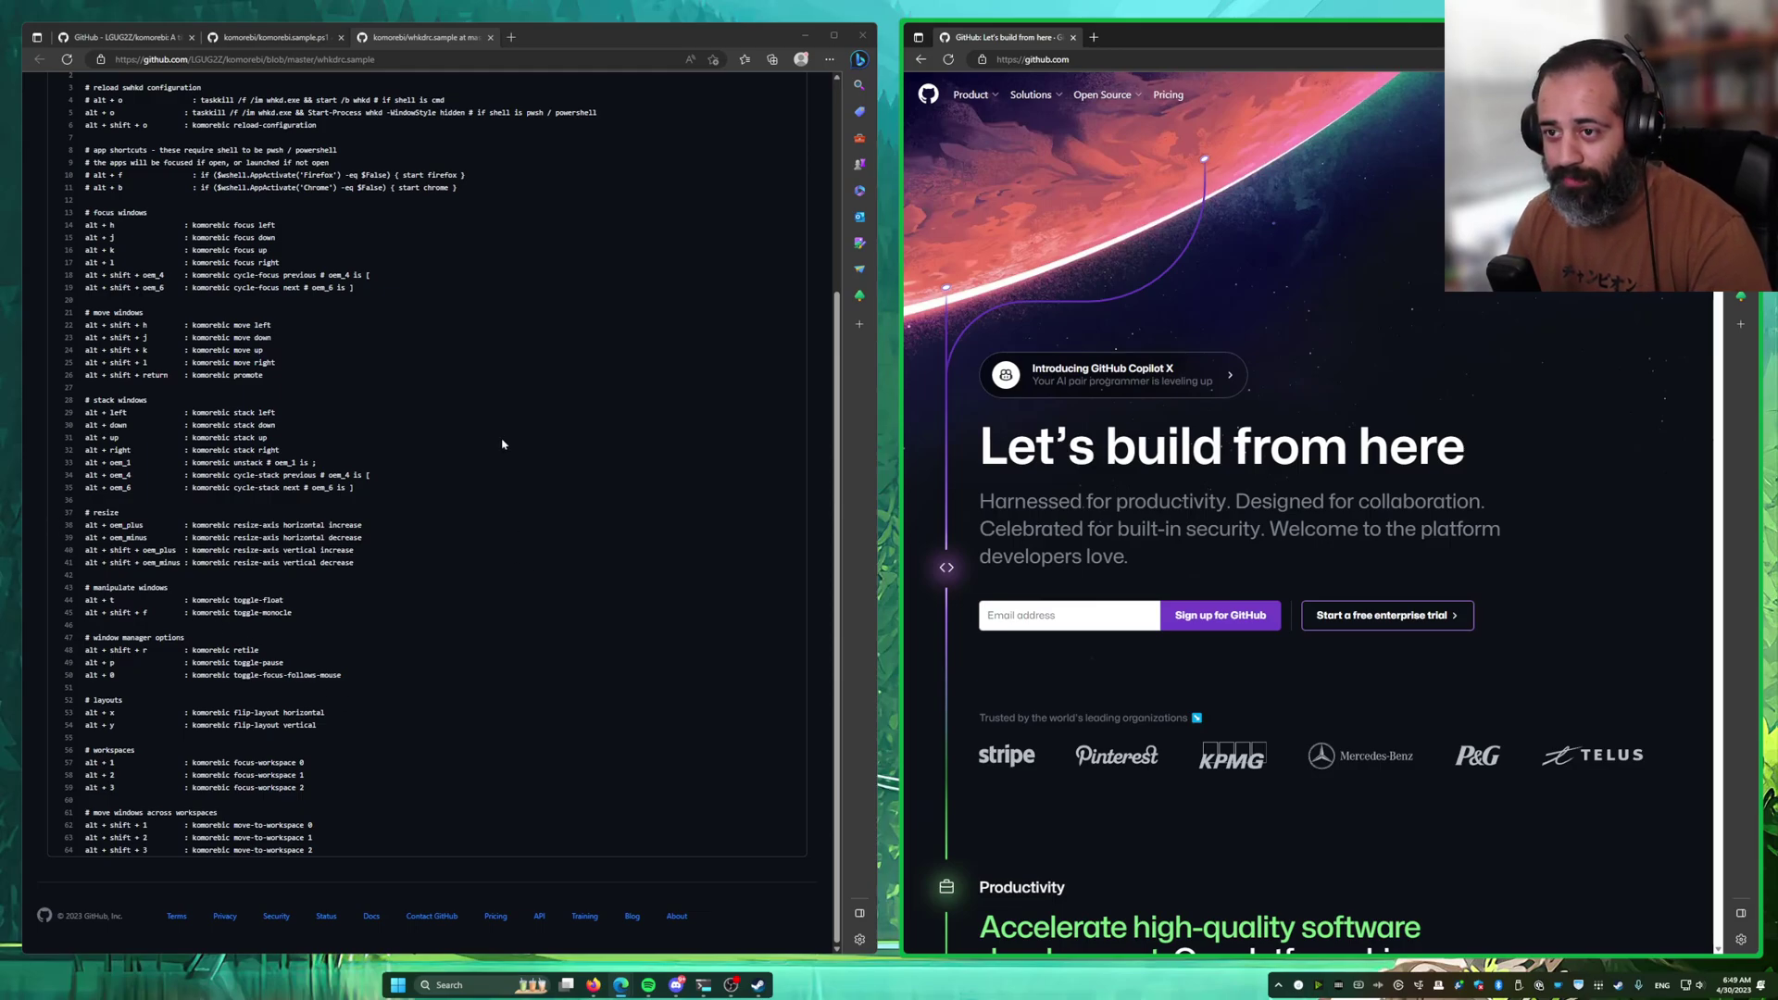
key("alt+shift+f")
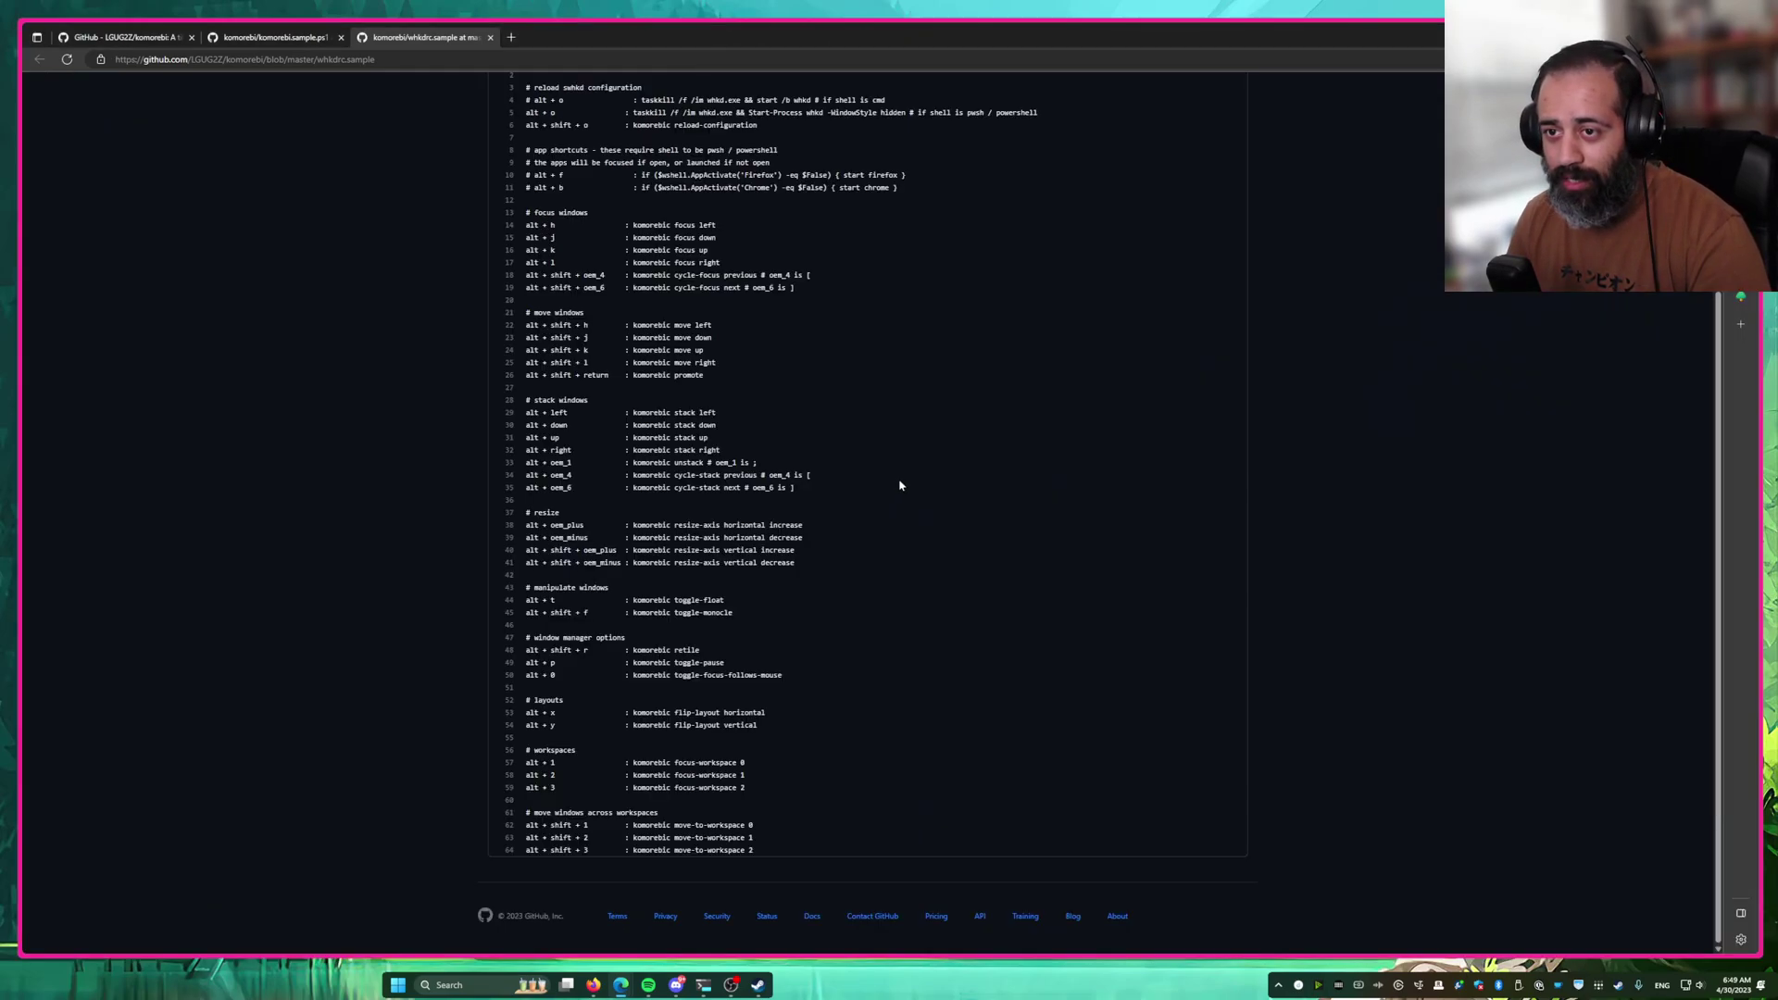
Step: Visit the komorebi repository's Sponsor page, go back, and scroll down the README
left_click(155, 40)
scroll(921, 682, "up", 2)
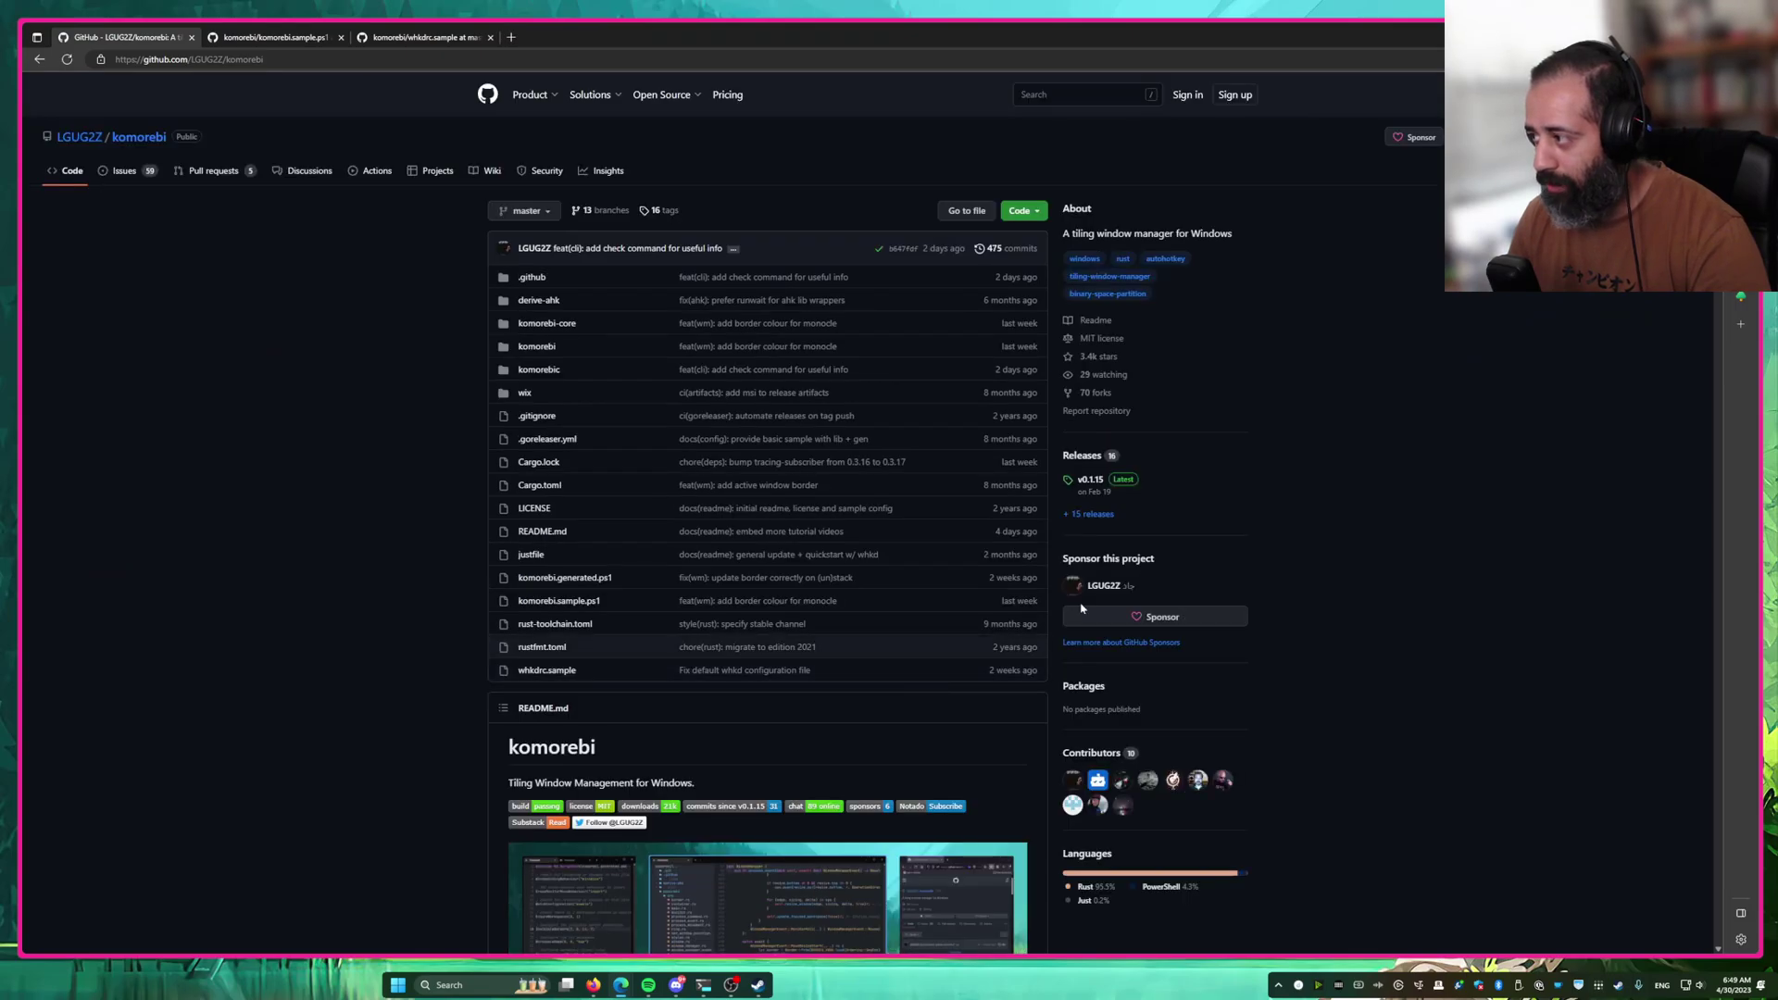
left_click(1415, 138)
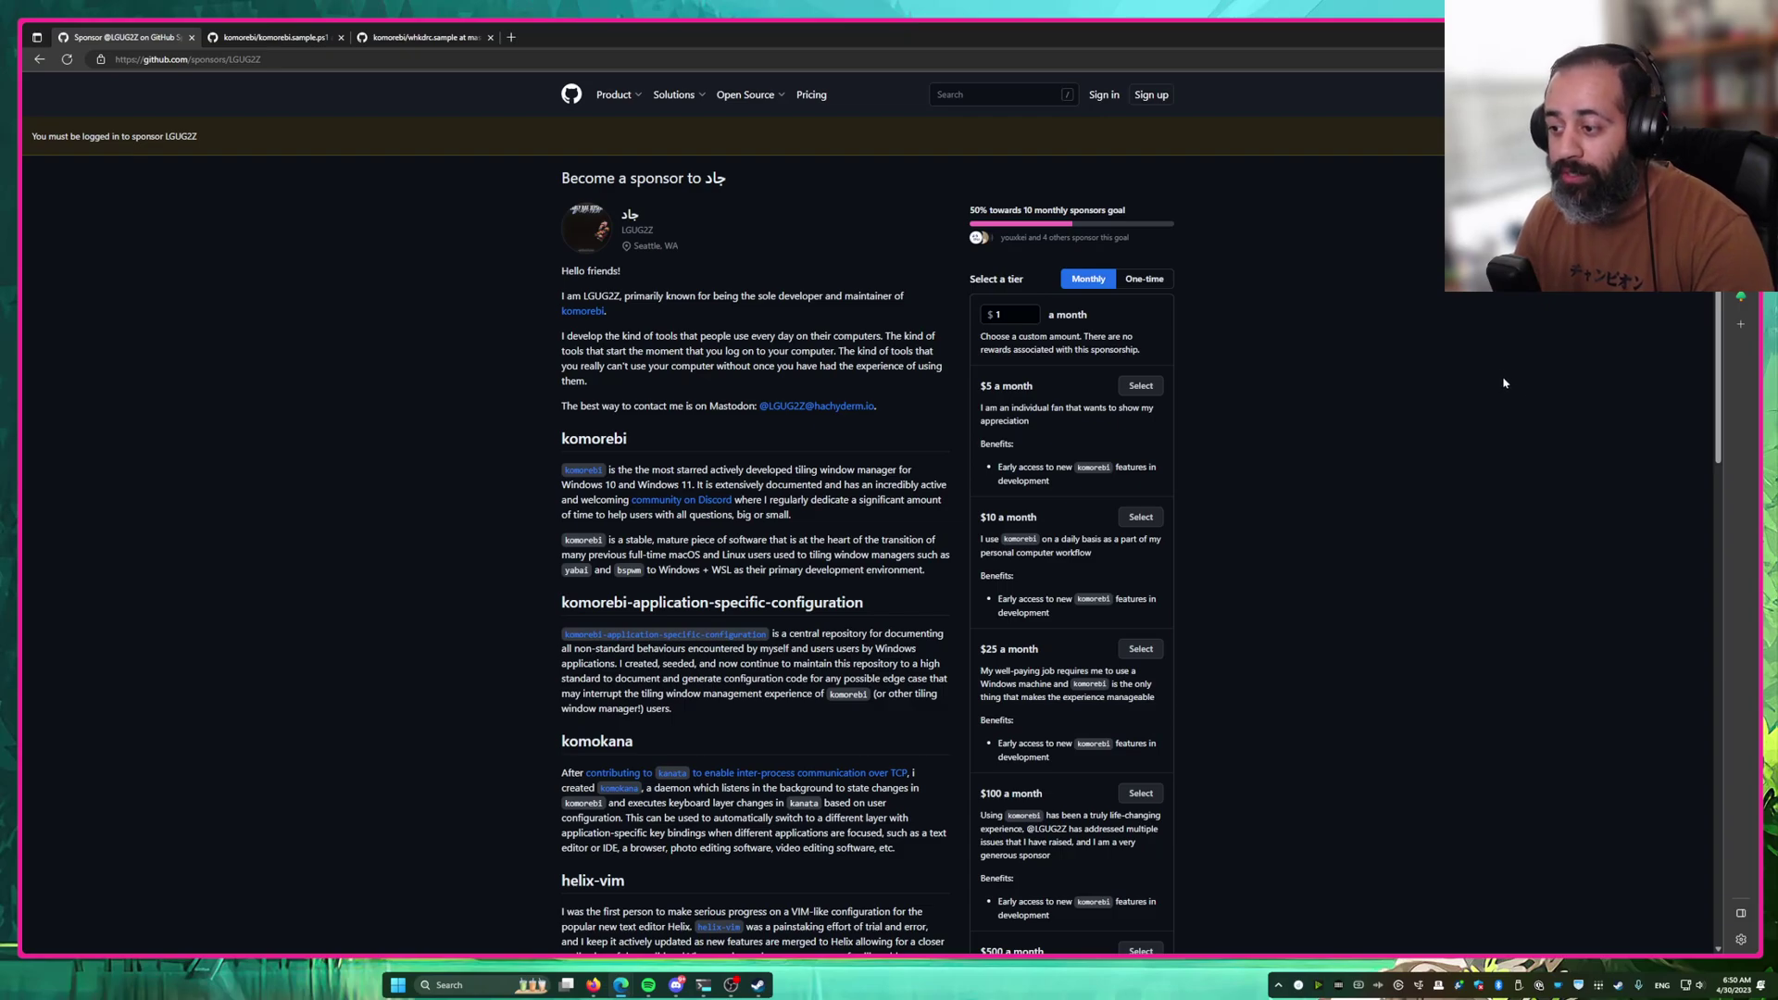
left_click(38, 61)
scroll(787, 639, "down", 15)
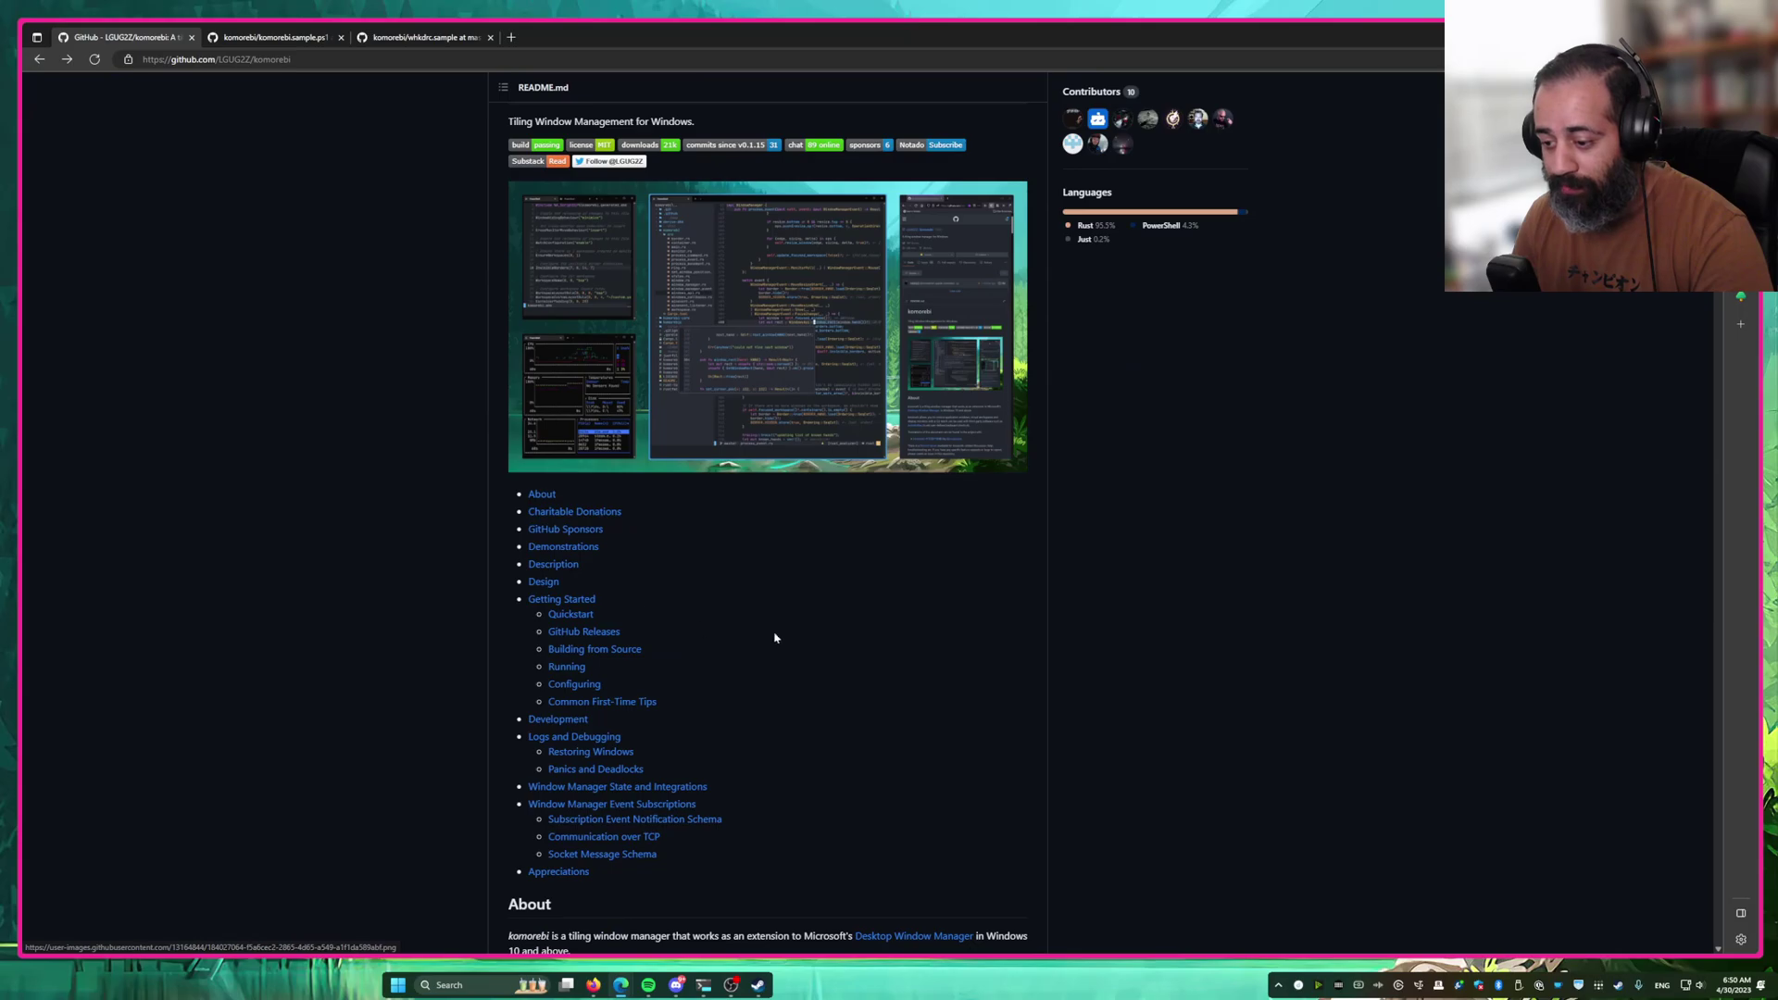